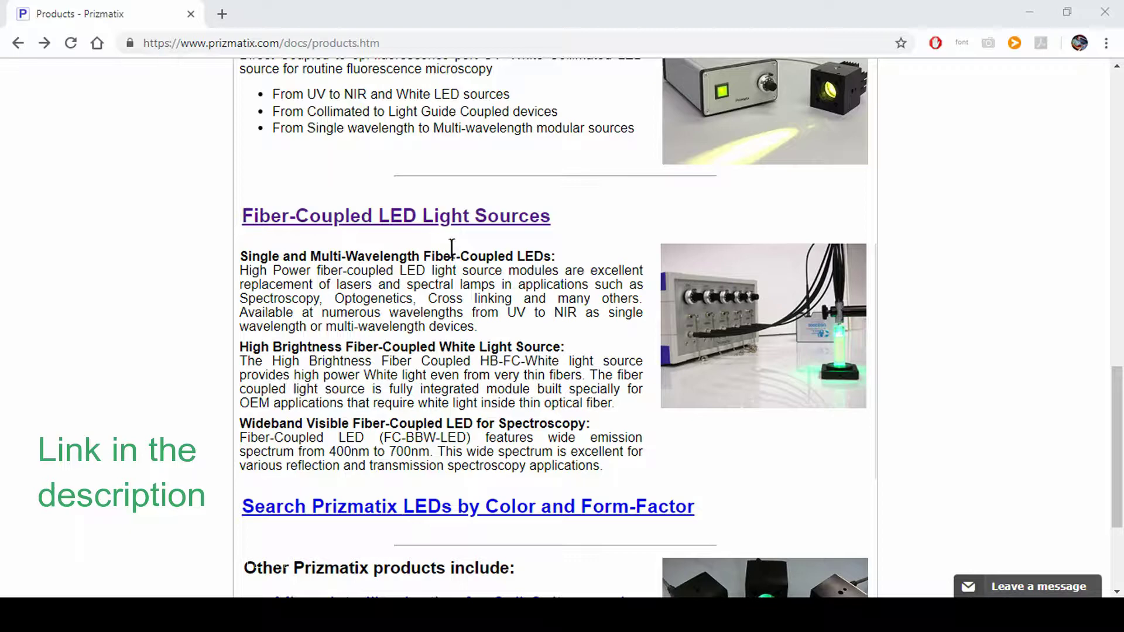
Go to the Fiber-Coupled LED Light Sources page and scroll to its product options
click(422, 222)
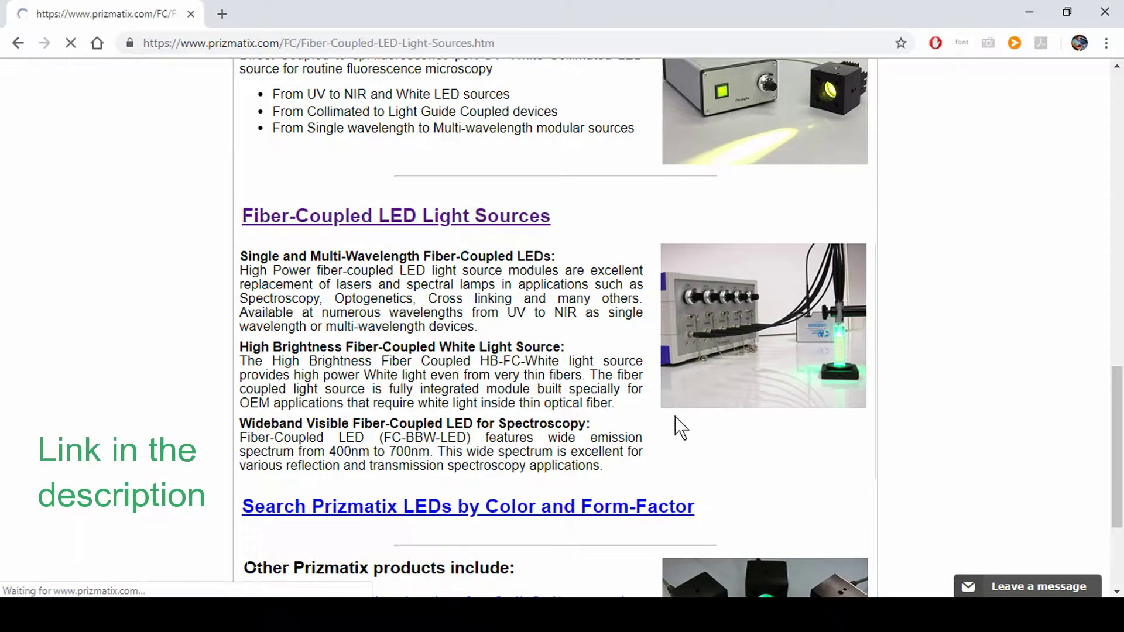
scroll(709, 395, down, 3)
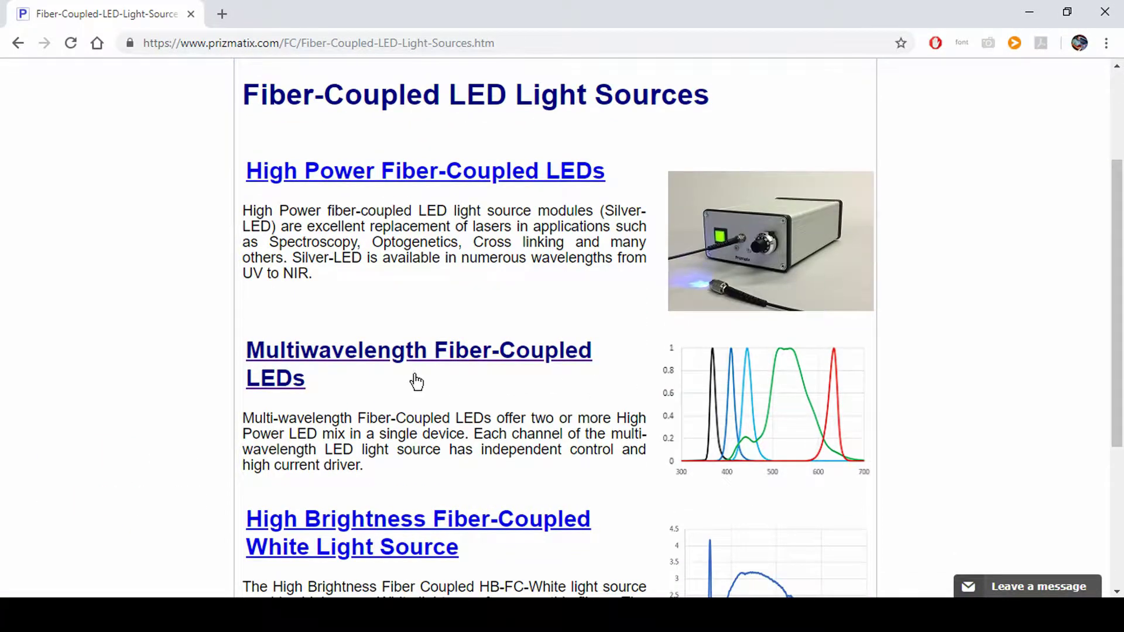
Open Multiwavelength Fiber-Coupled LEDs and bring its LED table and spectrum chart into view
click(377, 363)
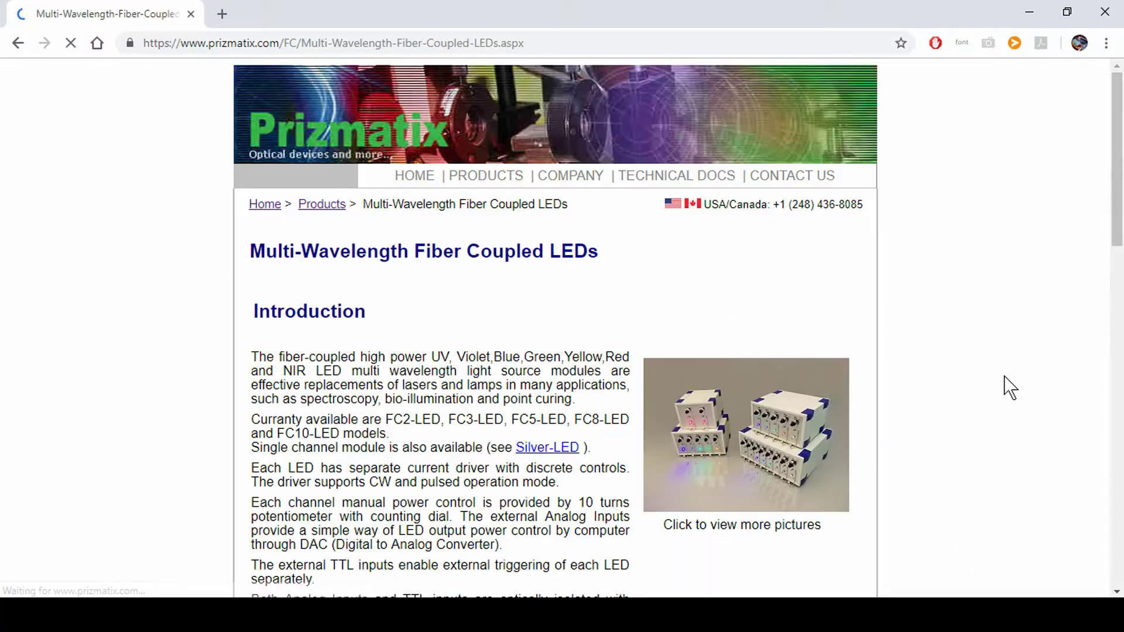
scroll(1004, 385, down, 10)
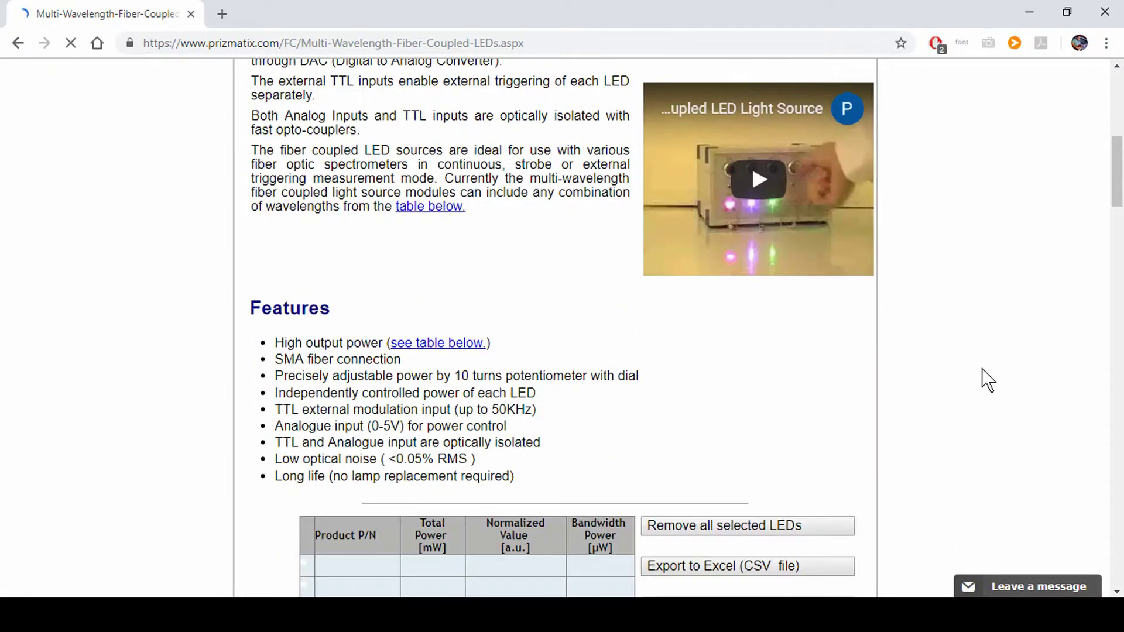
scroll(984, 379, down, 1)
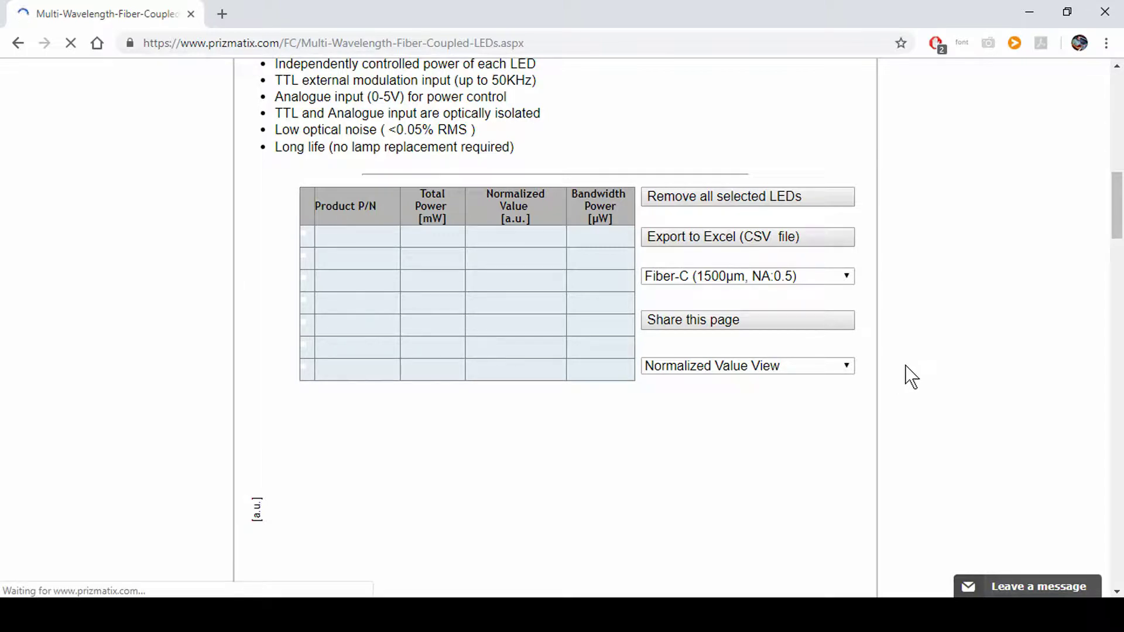
scroll(960, 346, up, 1)
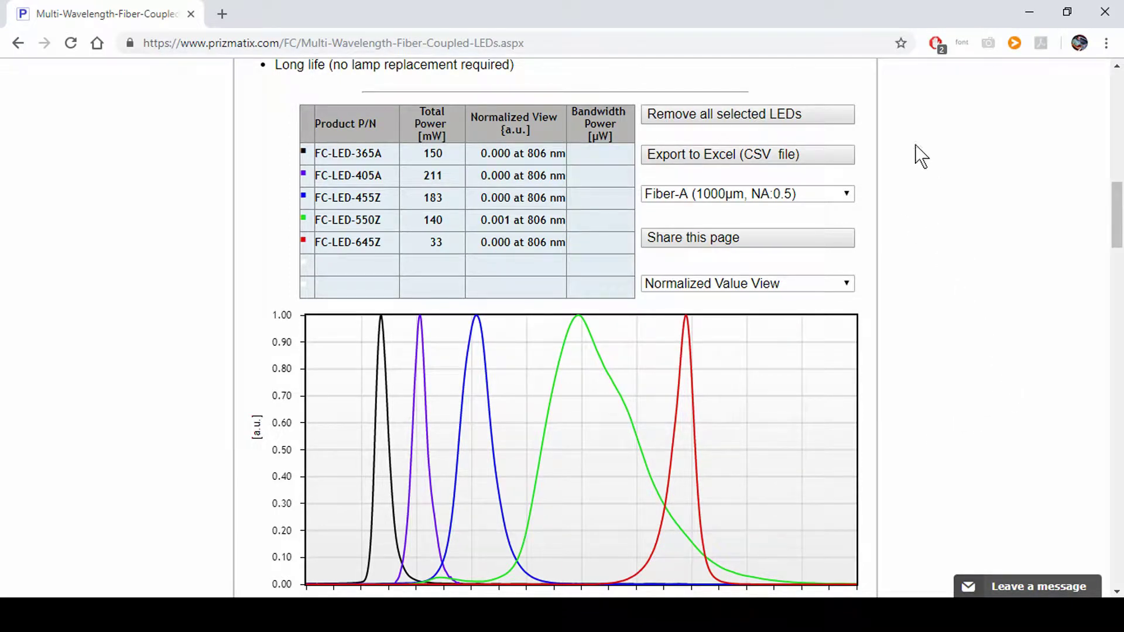
Remove all selected LEDs, keep Fiber-A as the fiber type, and scroll to the LED list
click(748, 120)
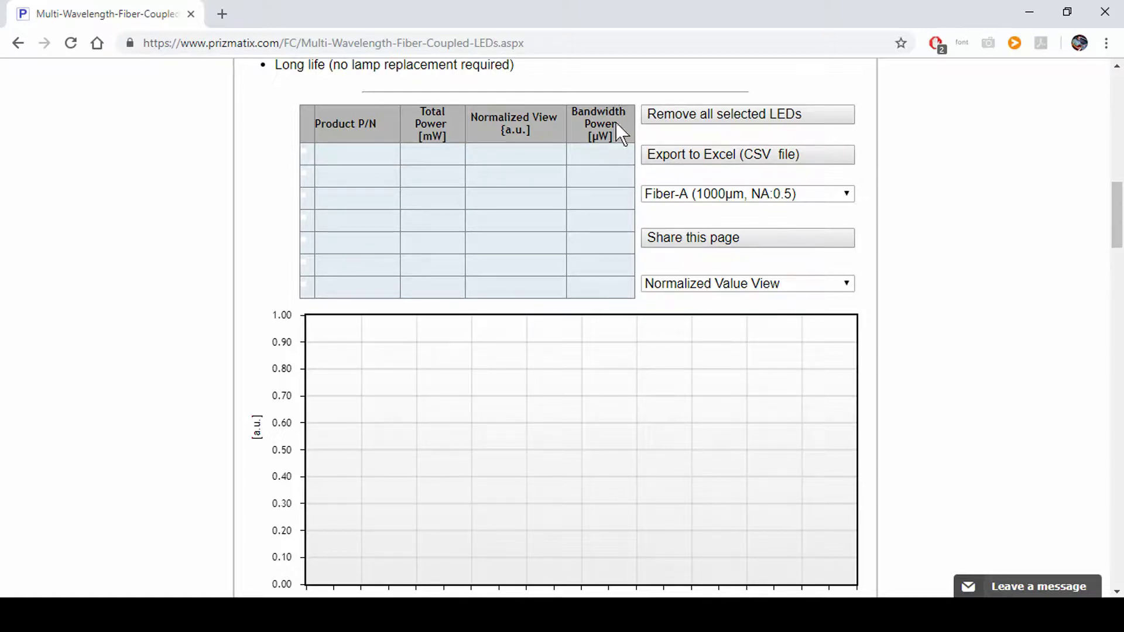
click(796, 193)
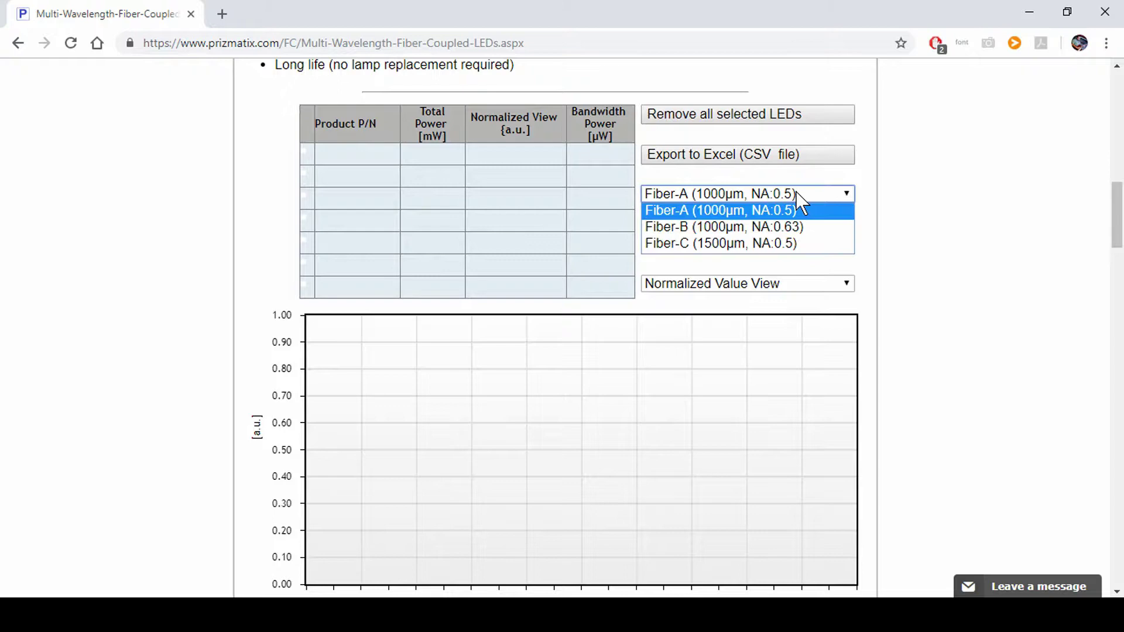
click(801, 205)
scroll(673, 270, down, 3)
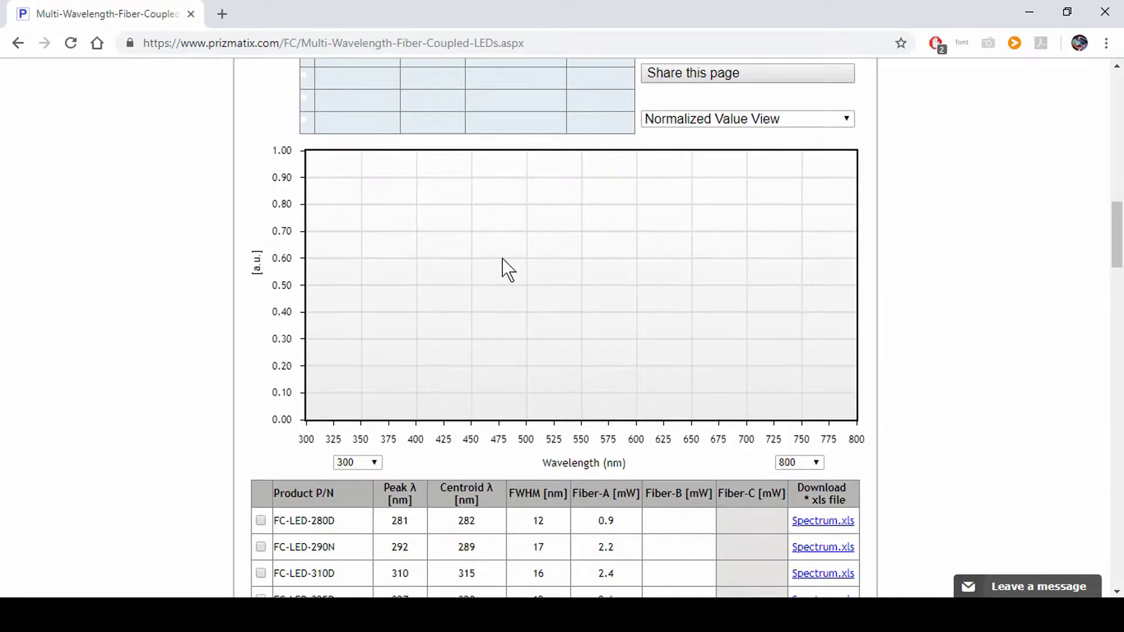
scroll(986, 278, down, 4)
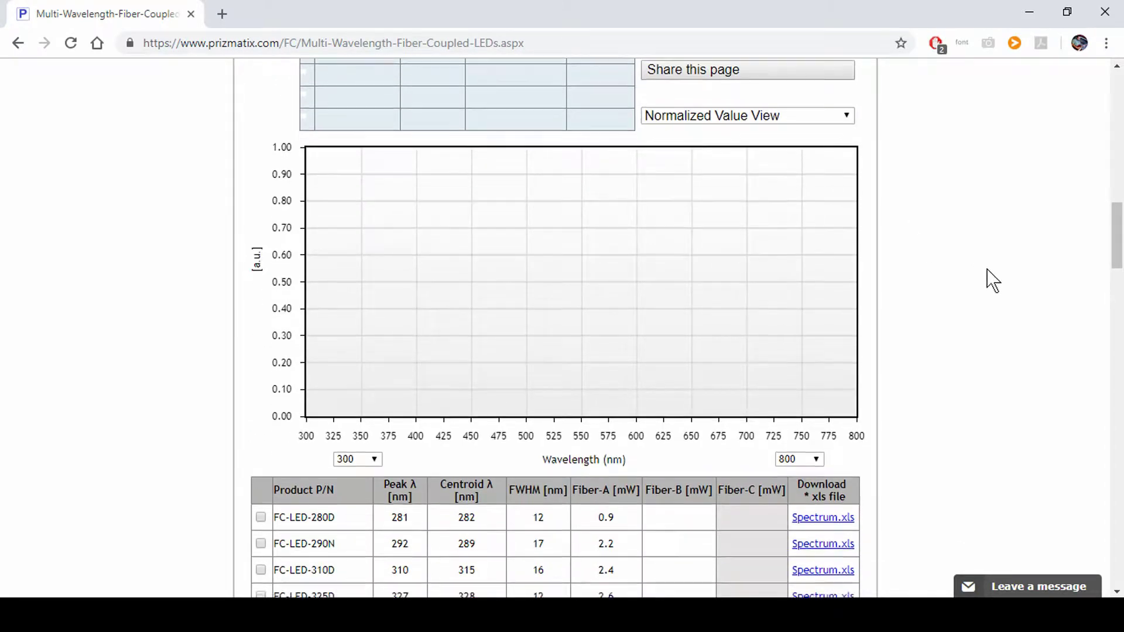
Tick FC-LED-280D and FC-LED-420Z in the product table
click(260, 274)
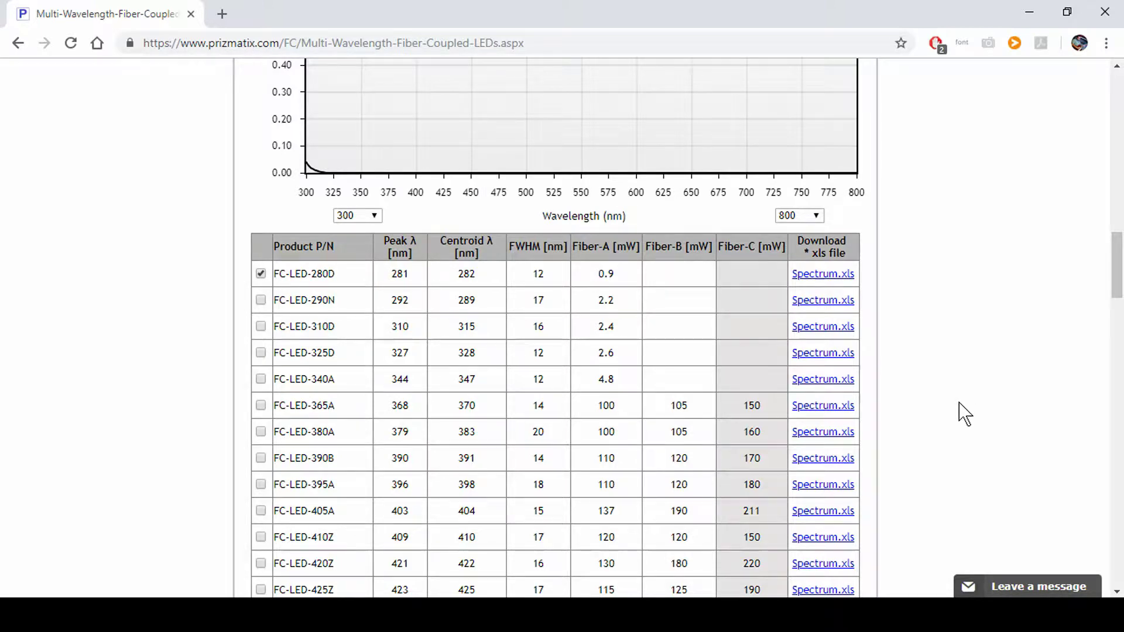
scroll(962, 417, down, 1)
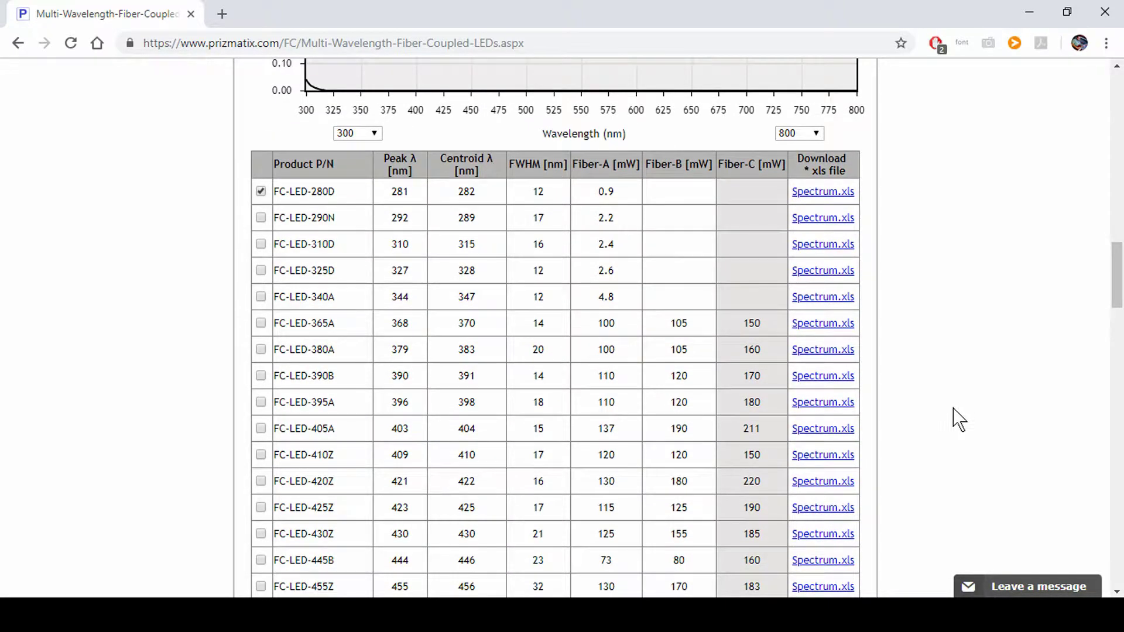
scroll(190, 467, down, 1)
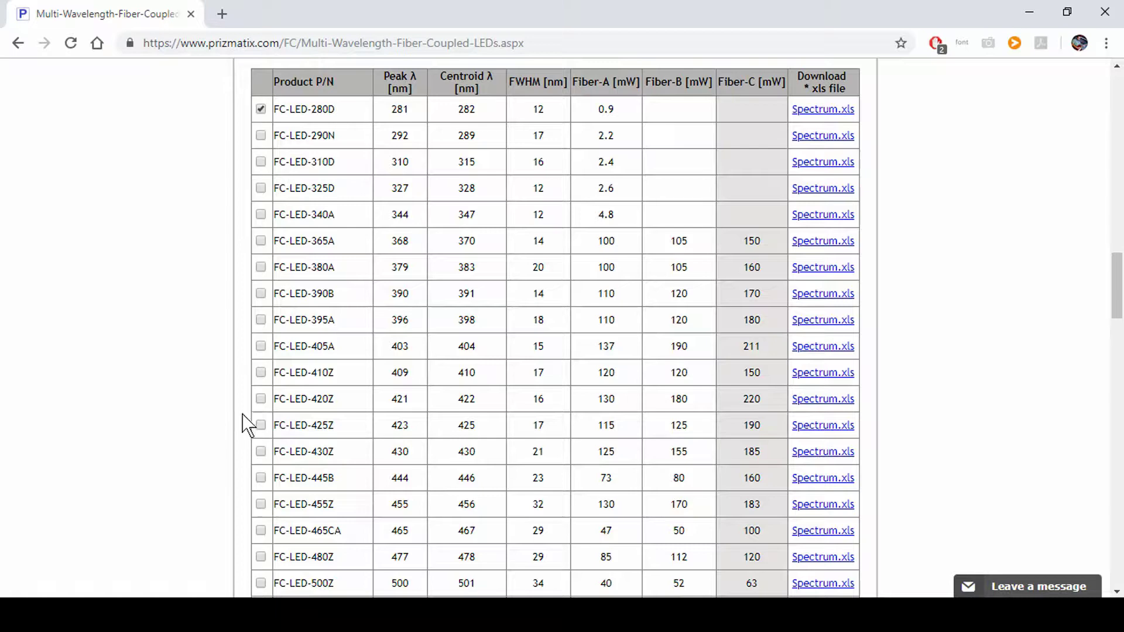
click(259, 399)
Also tick FC-LED-535R and FC-LED-655A to add their spectra
scroll(187, 449, down, 1)
scroll(187, 448, down, 2)
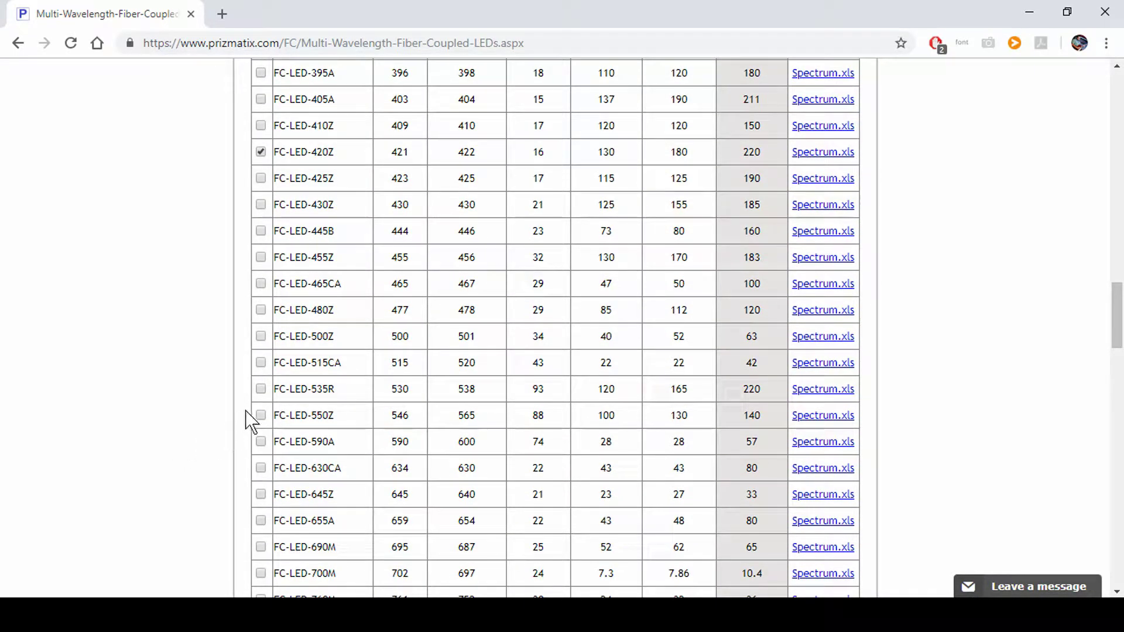
click(262, 389)
scroll(168, 426, down, 3)
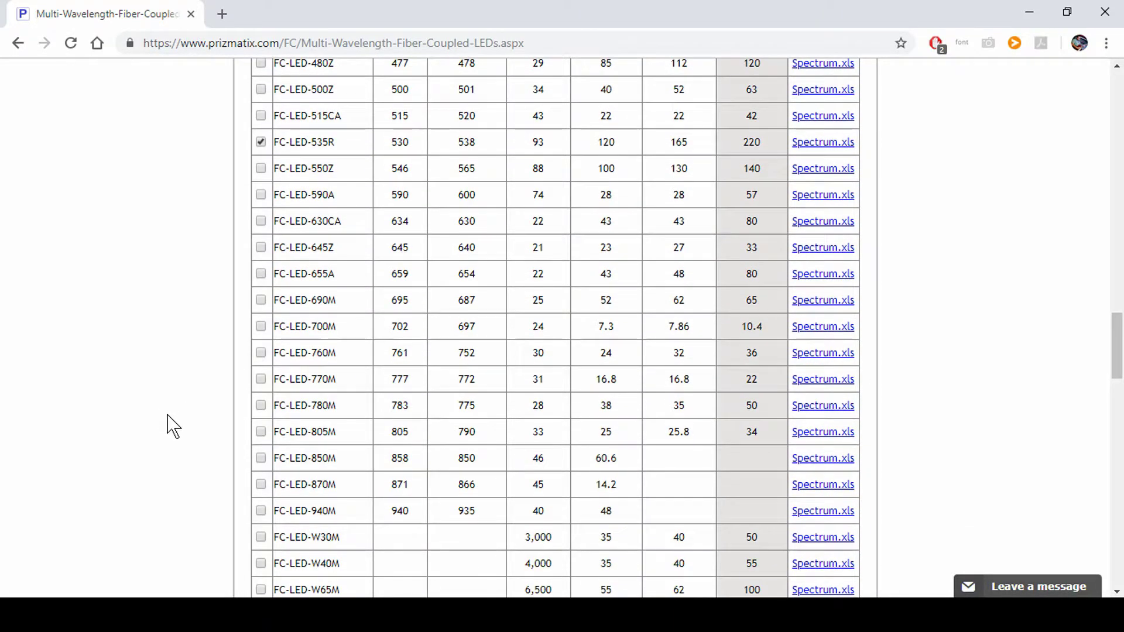
scroll(169, 426, down, 2)
scroll(198, 401, up, 1)
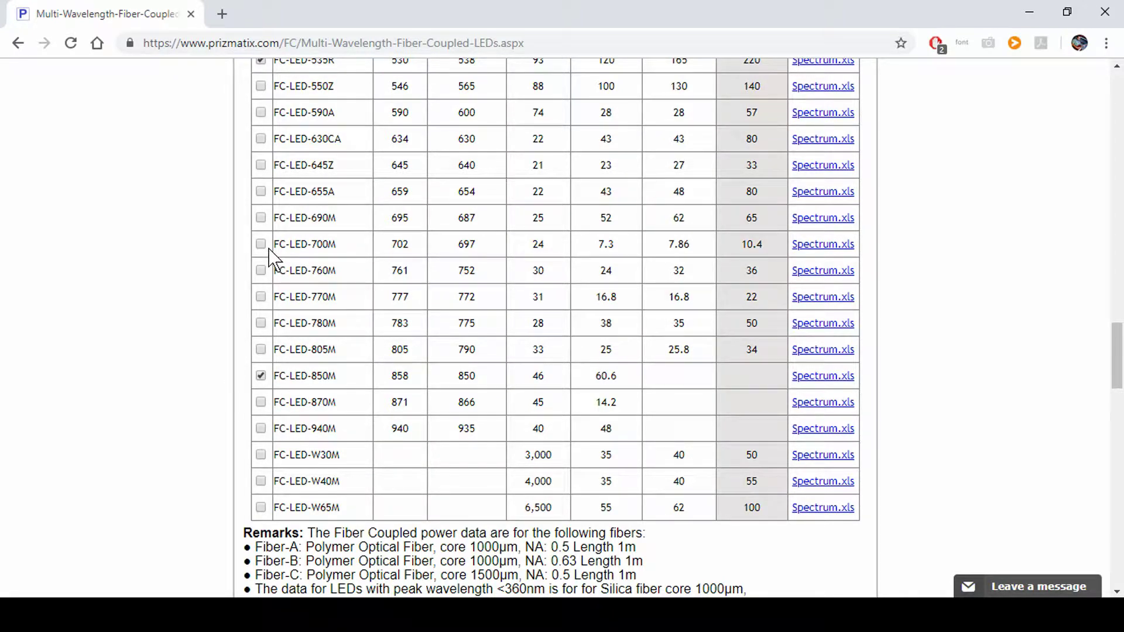
scroll(274, 266, up, 1)
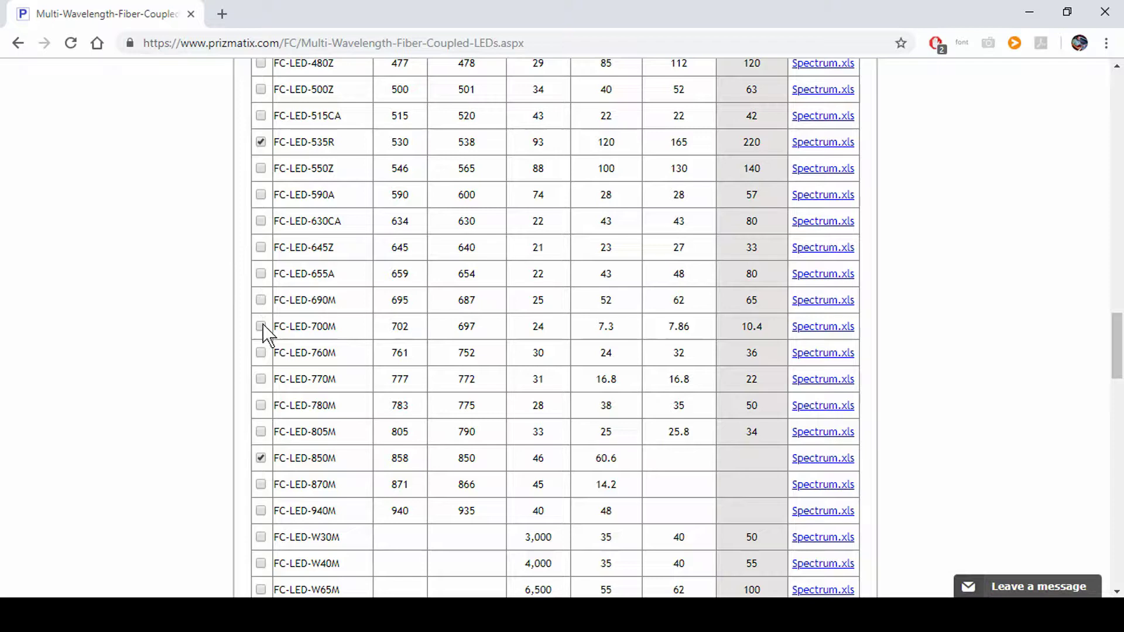
click(261, 274)
scroll(205, 356, up, 10)
Set the chart's start wavelength to 200 nm and its end wavelength to 950 nm
scroll(206, 358, up, 3)
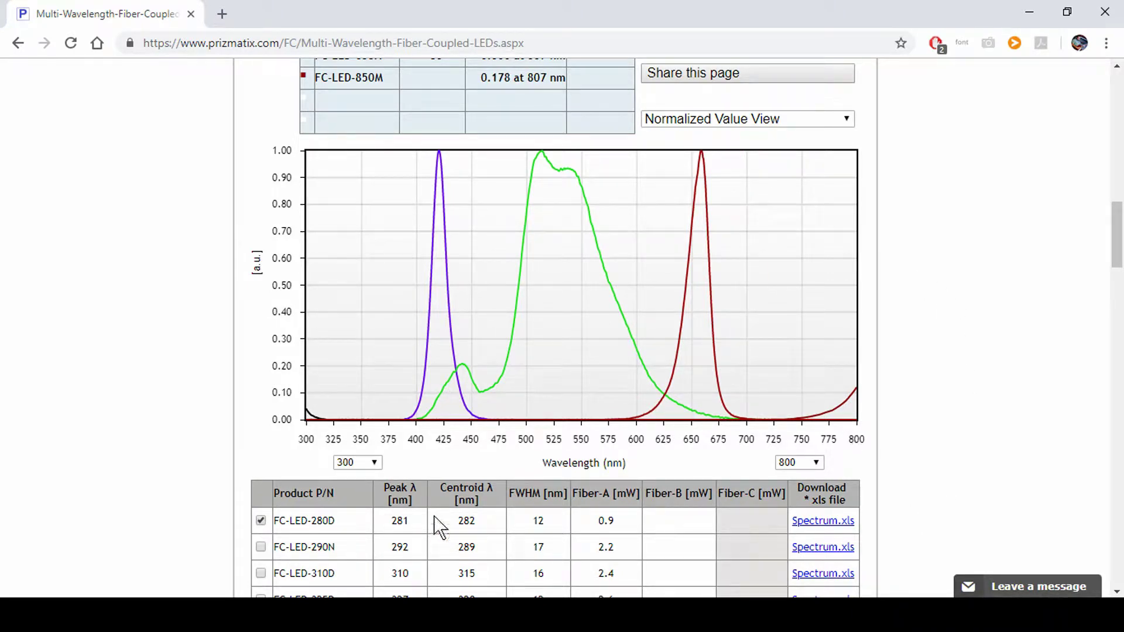
click(374, 464)
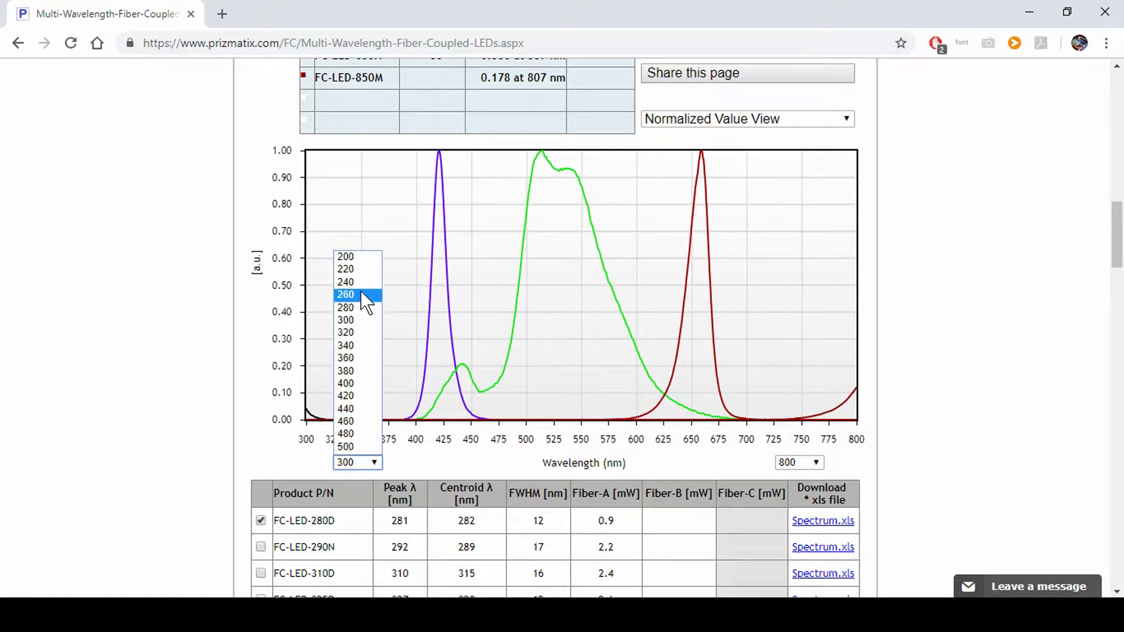
click(360, 259)
click(794, 464)
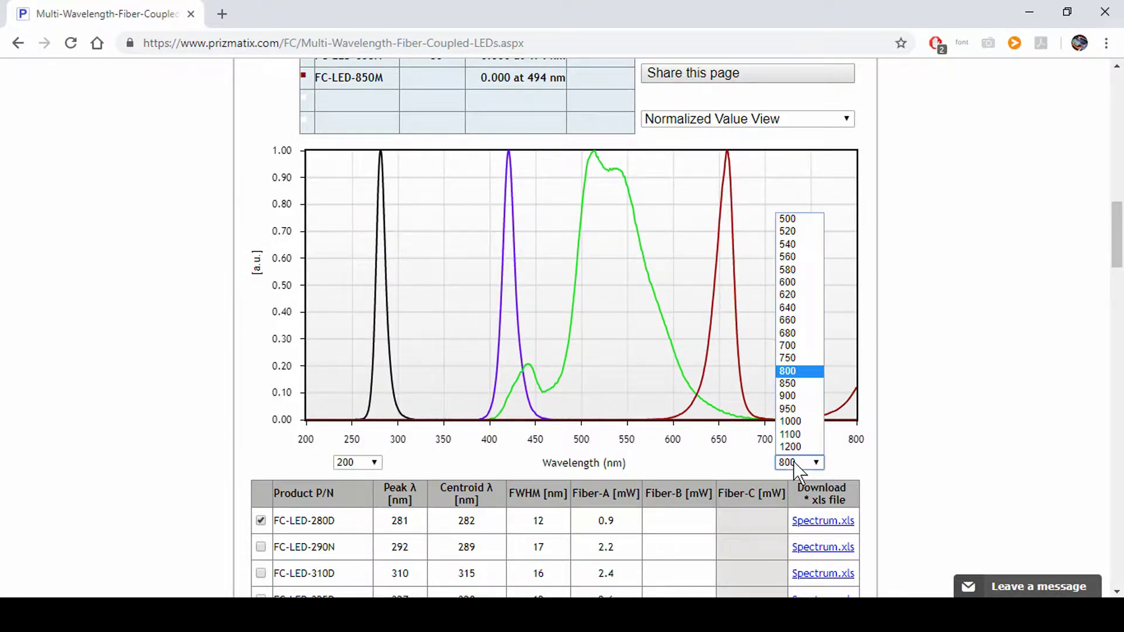
click(793, 448)
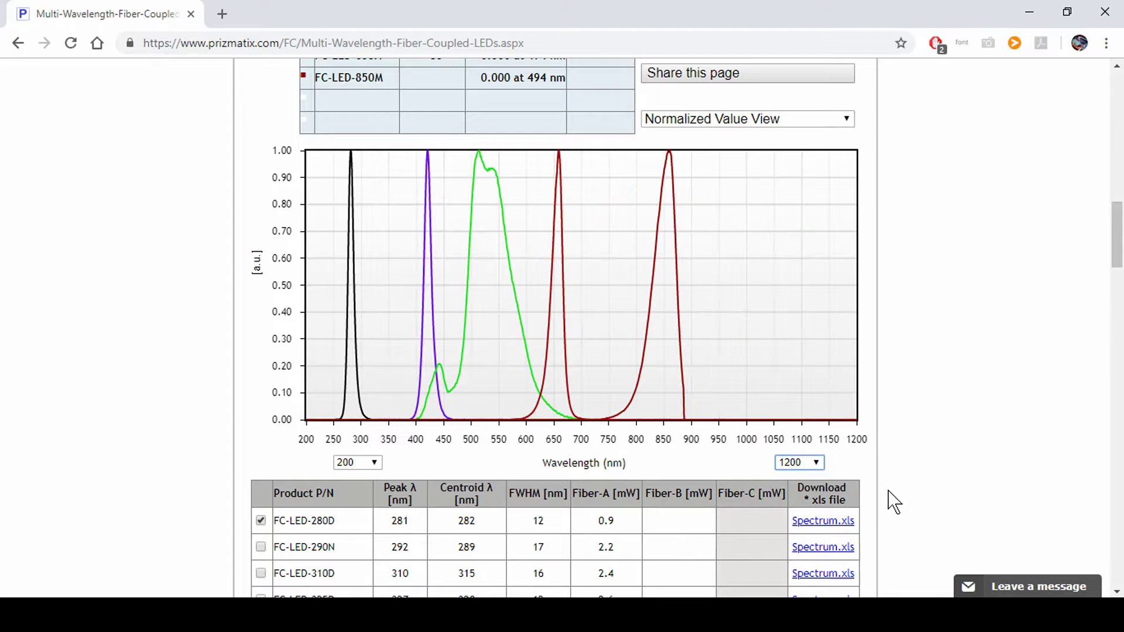
click(816, 464)
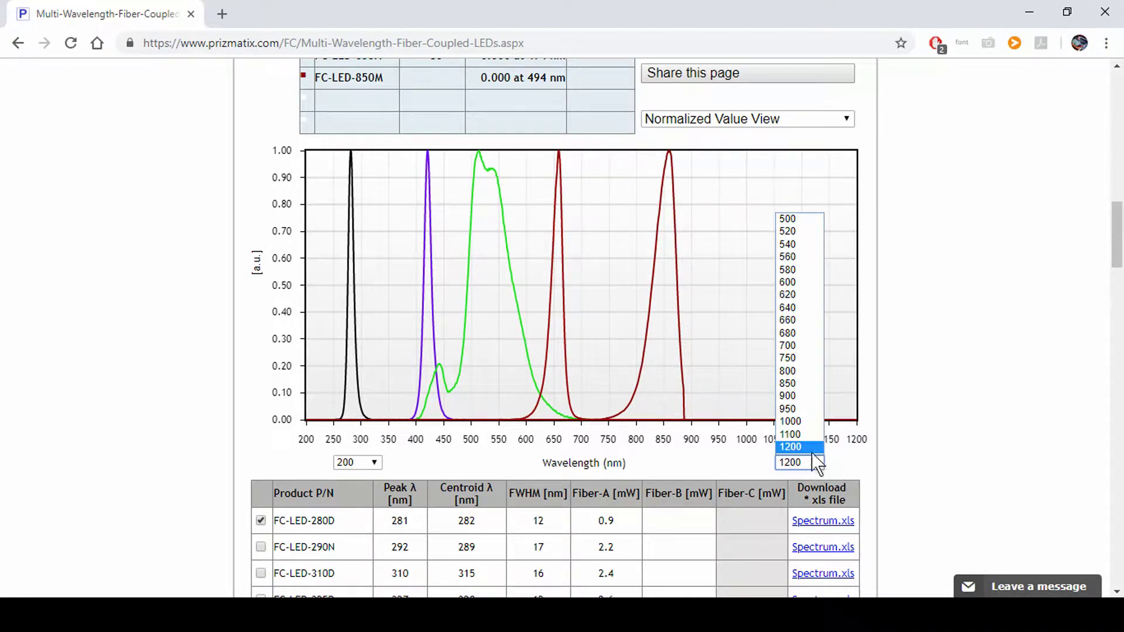
click(796, 415)
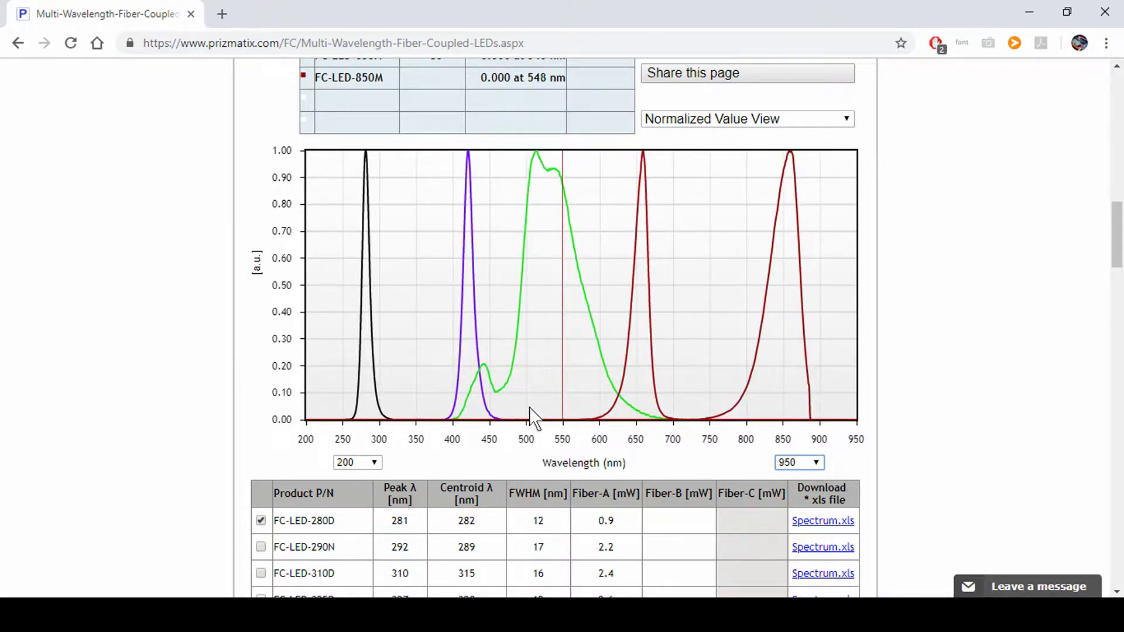
scroll(949, 429, up, 3)
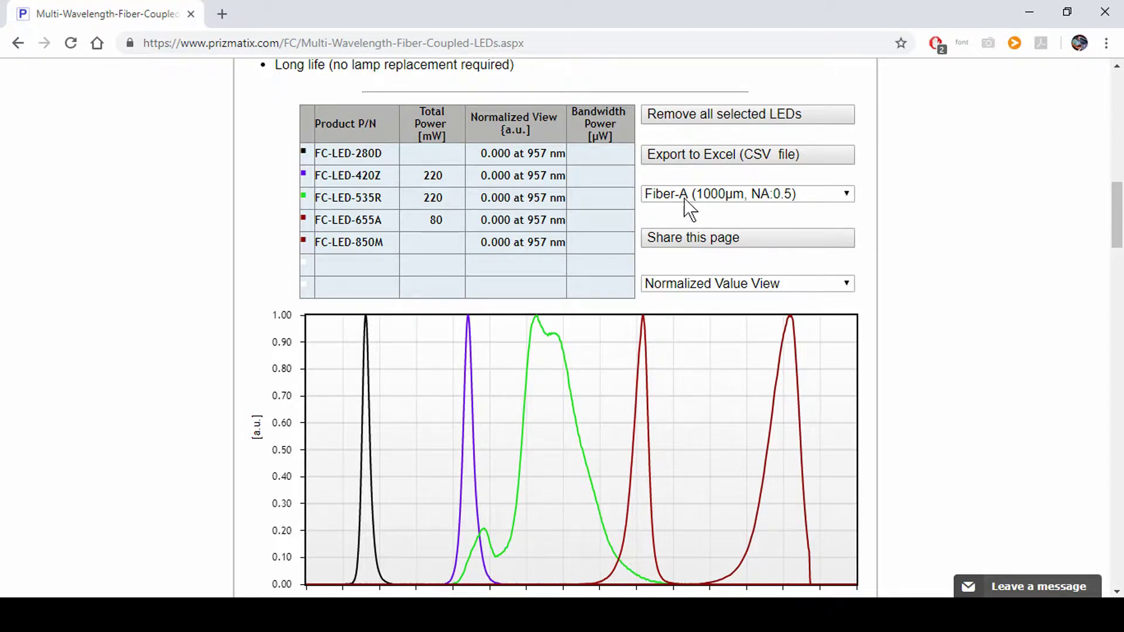
Switch the fiber type to Fiber-B, then back to Fiber-A
click(704, 192)
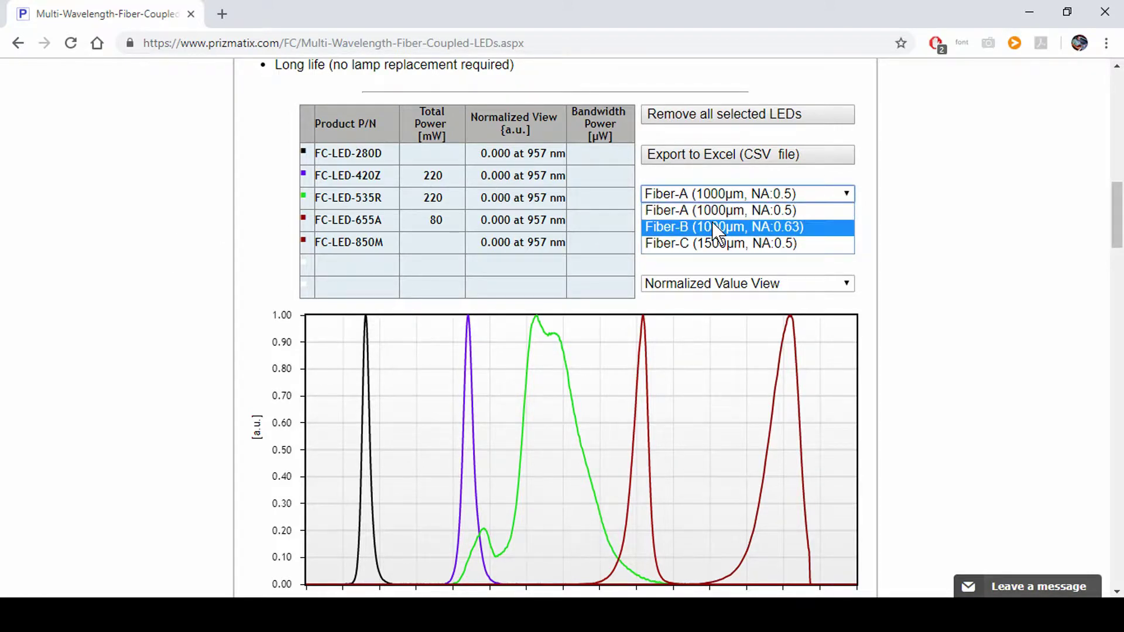
click(712, 225)
click(713, 195)
click(713, 212)
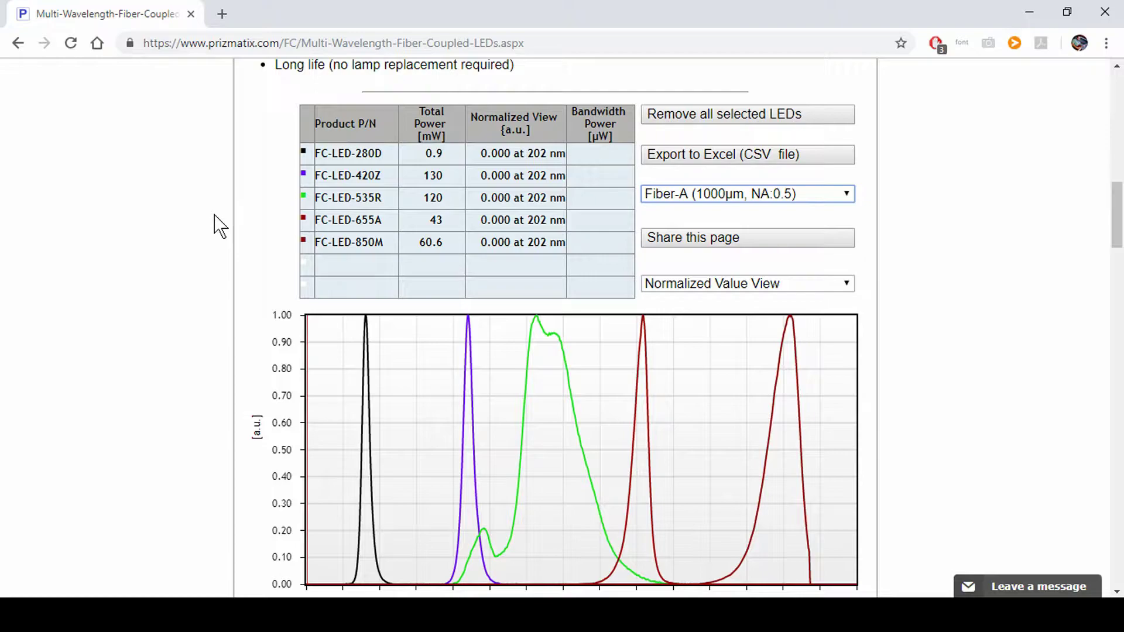
scroll(201, 227, down, 20)
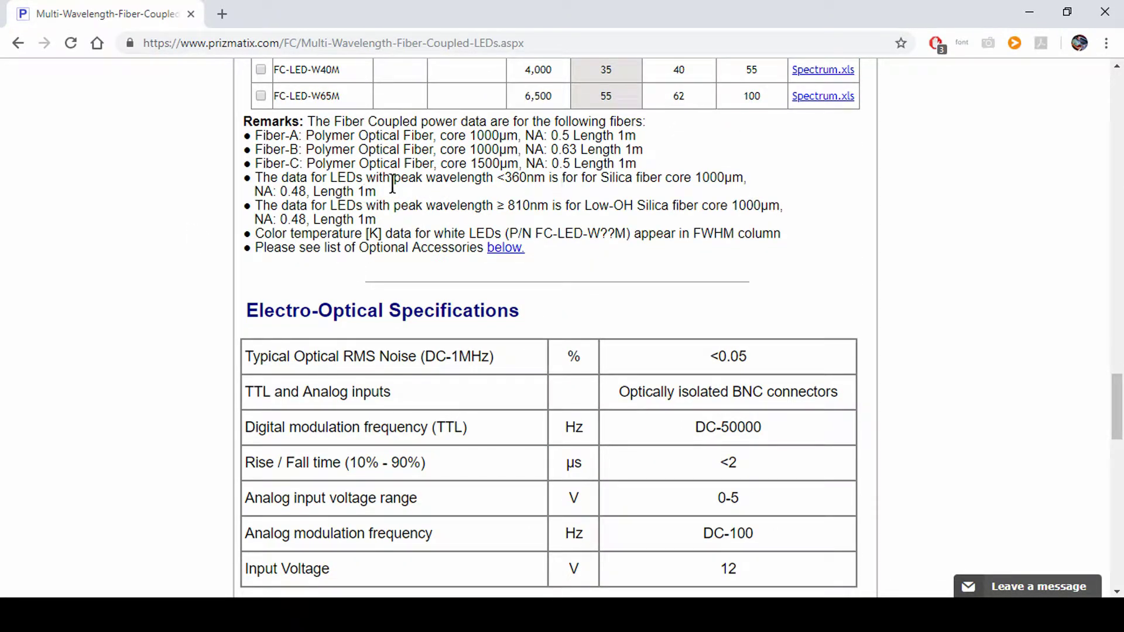
scroll(911, 433, up, 20)
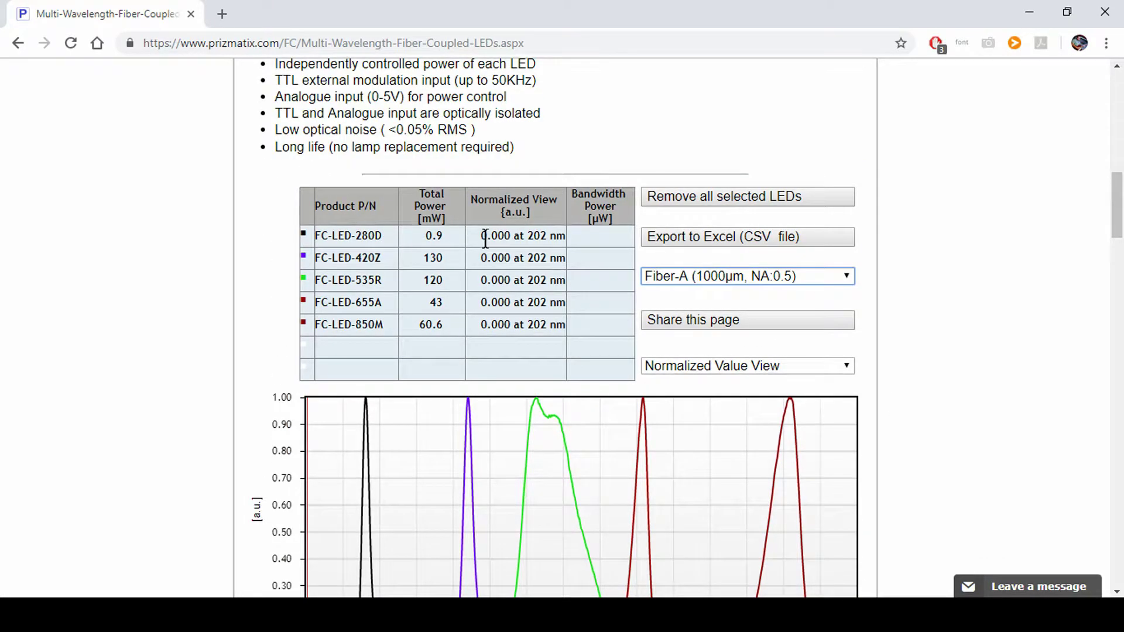
scroll(79, 279, down, 3)
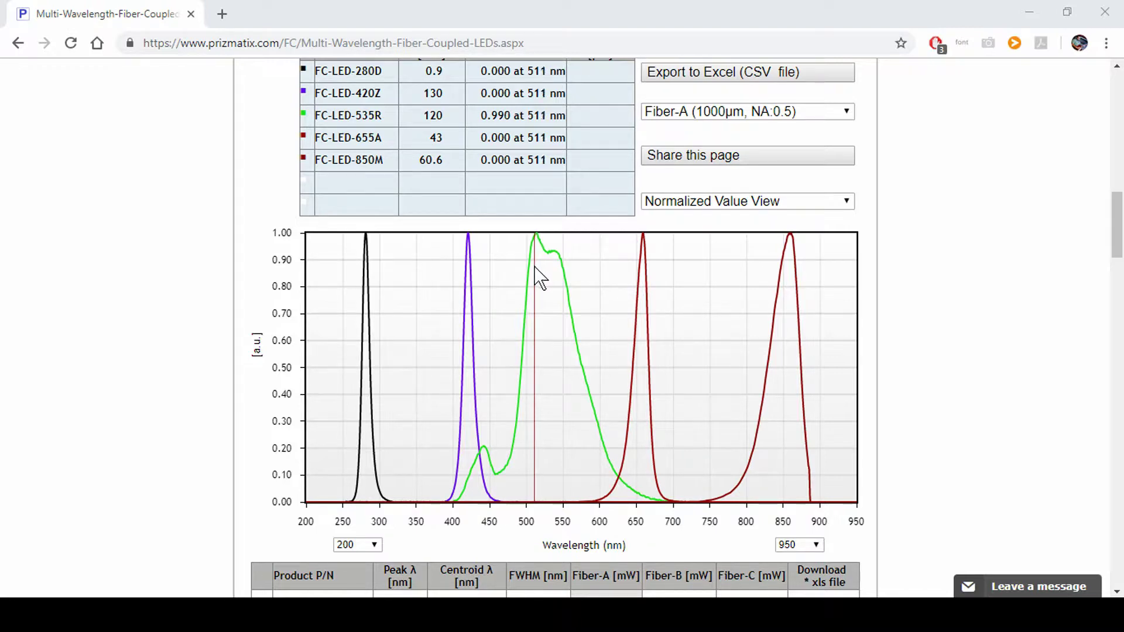
scroll(1068, 403, up, 2)
scroll(1057, 410, down, 1)
scroll(1057, 410, up, 1)
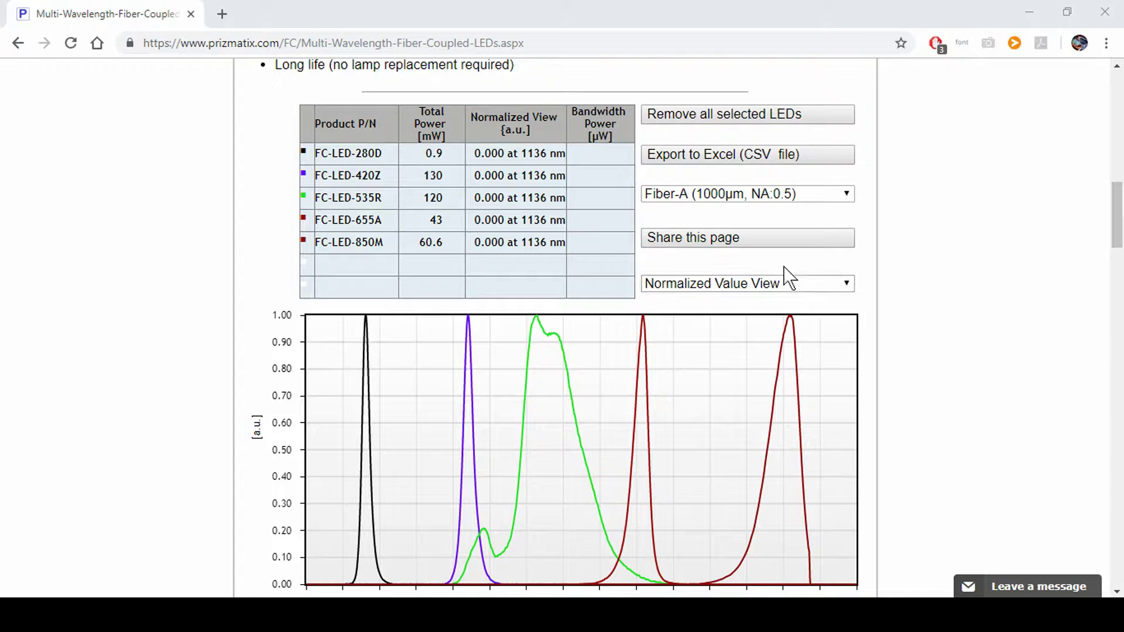
click(778, 281)
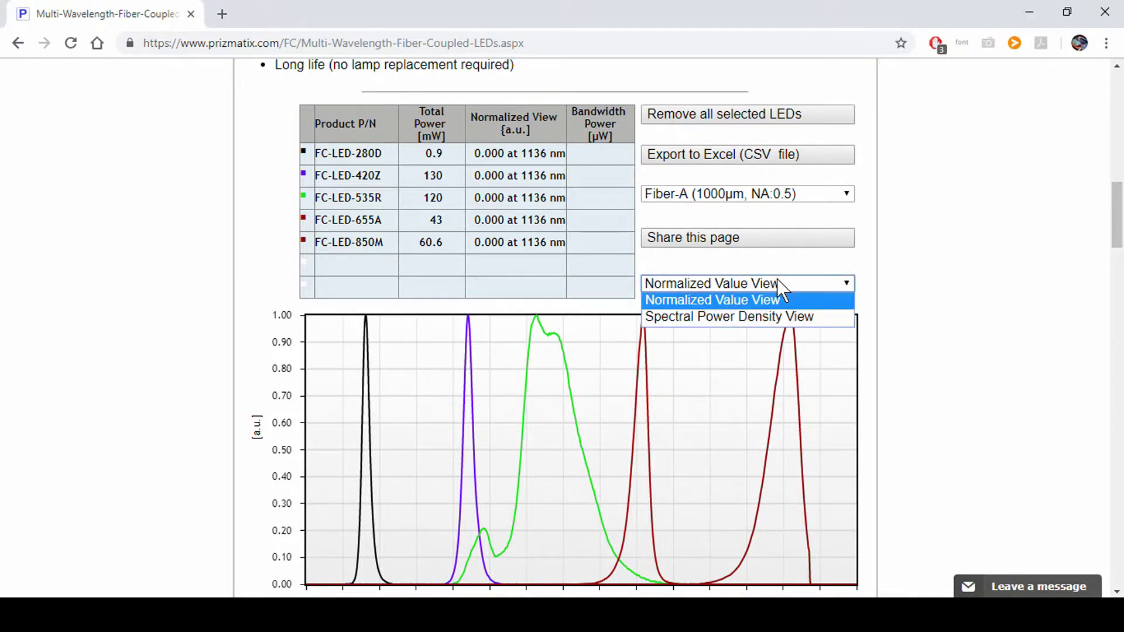
Choose 'Spectral Power Density View' so the chart reads in µW/nm
click(775, 319)
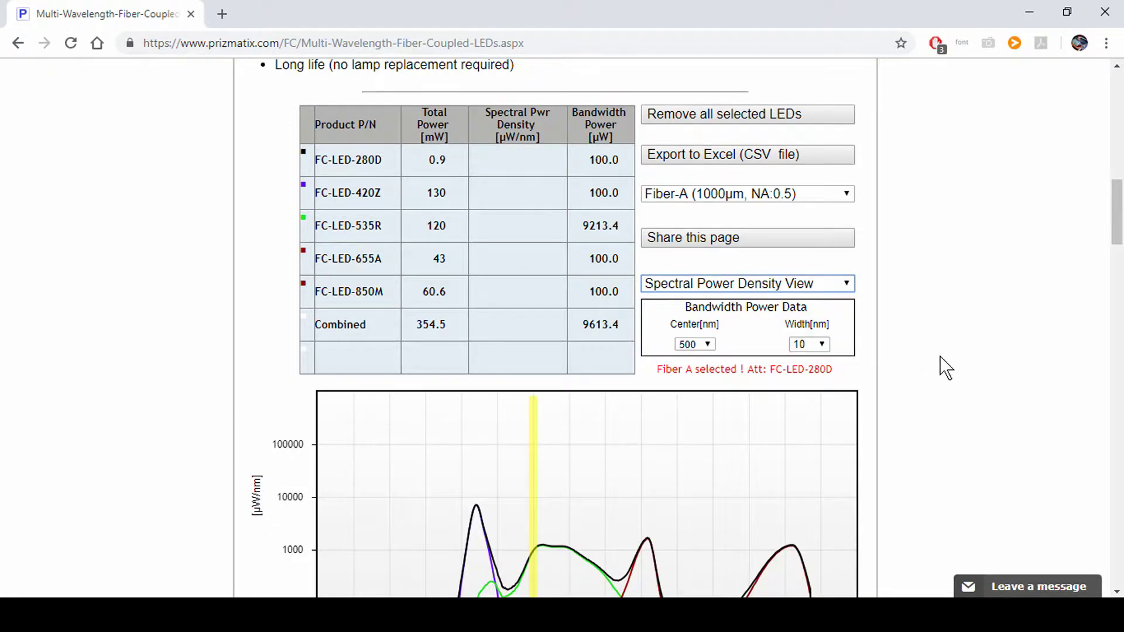
scroll(937, 362, down, 3)
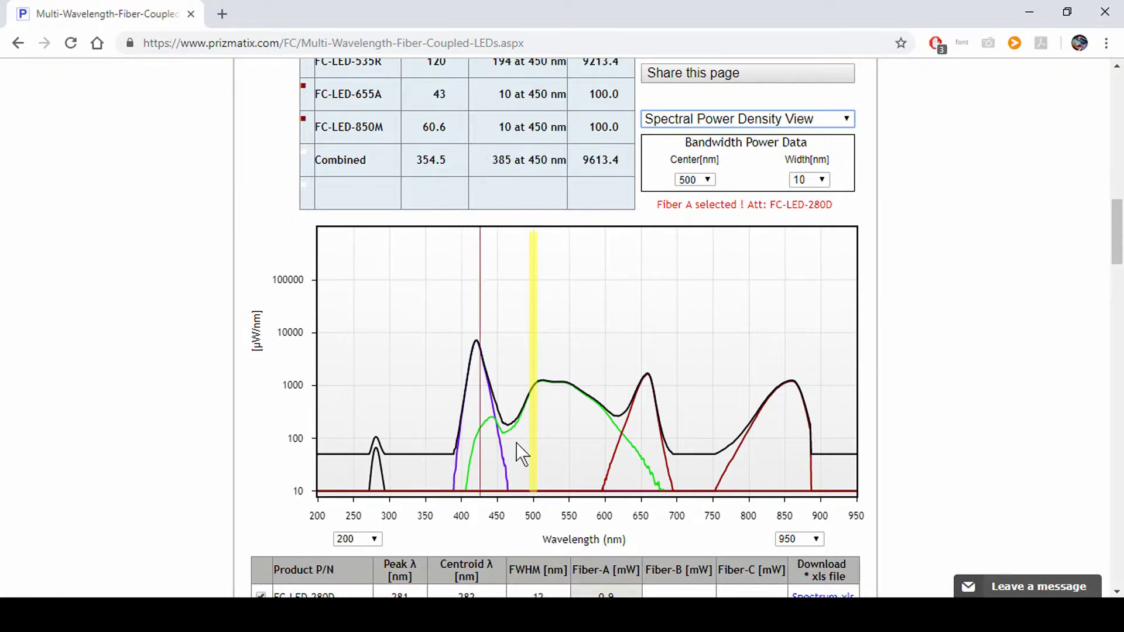
scroll(922, 409, up, 1)
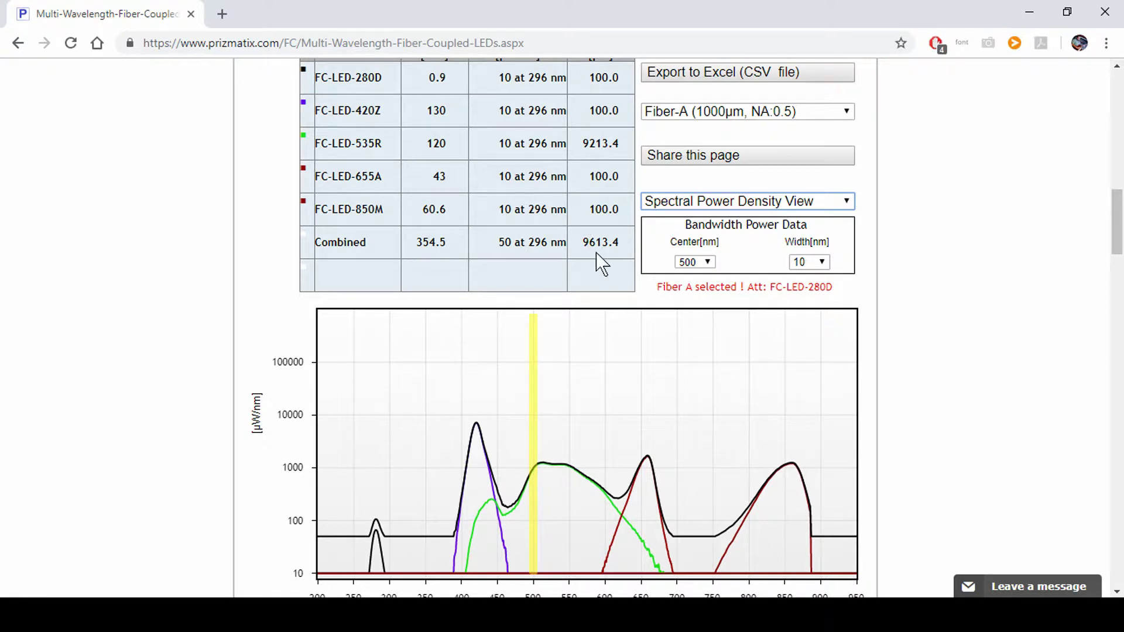
scroll(638, 321, up, 1)
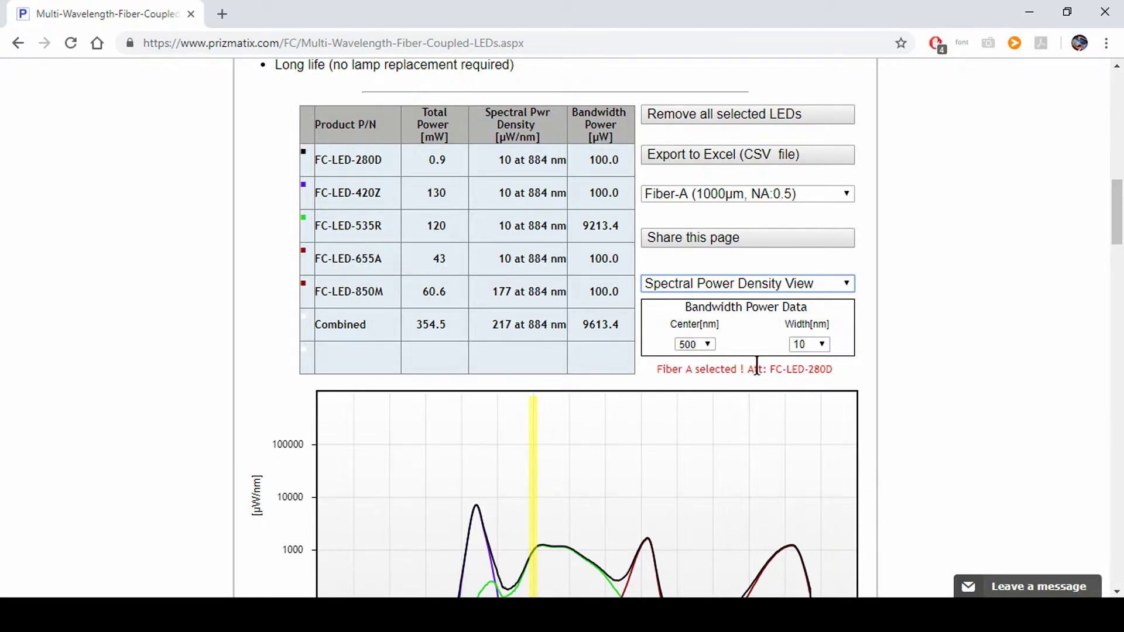
Set Width[nm] to 35, then place the window near 622 nm and pick 625 as Center[nm]
click(822, 345)
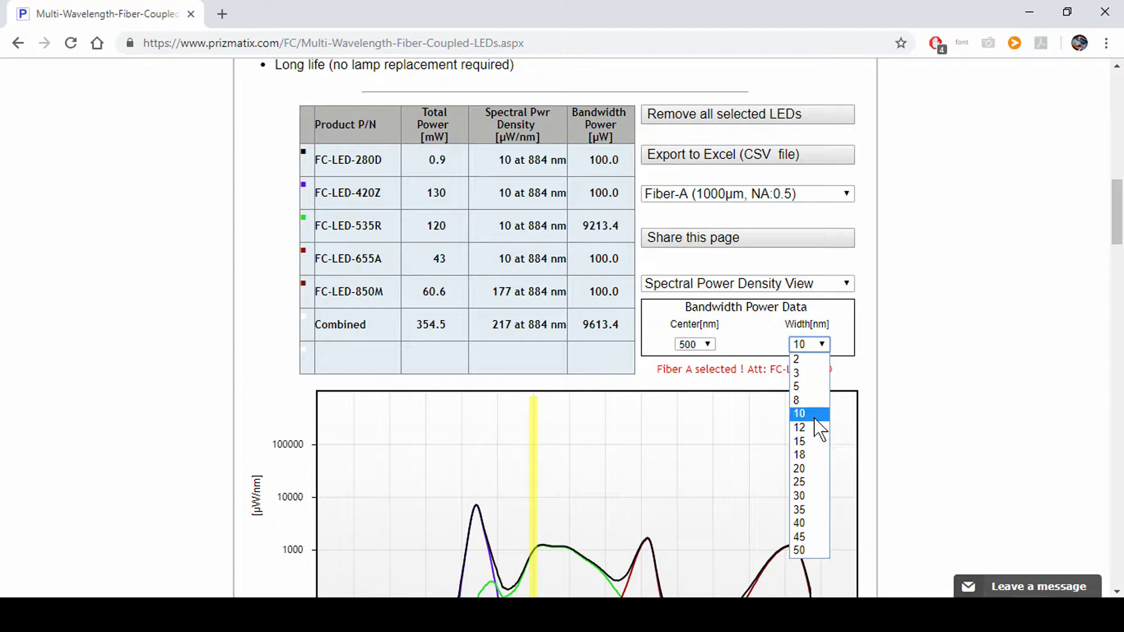
click(799, 509)
scroll(919, 382, down, 2)
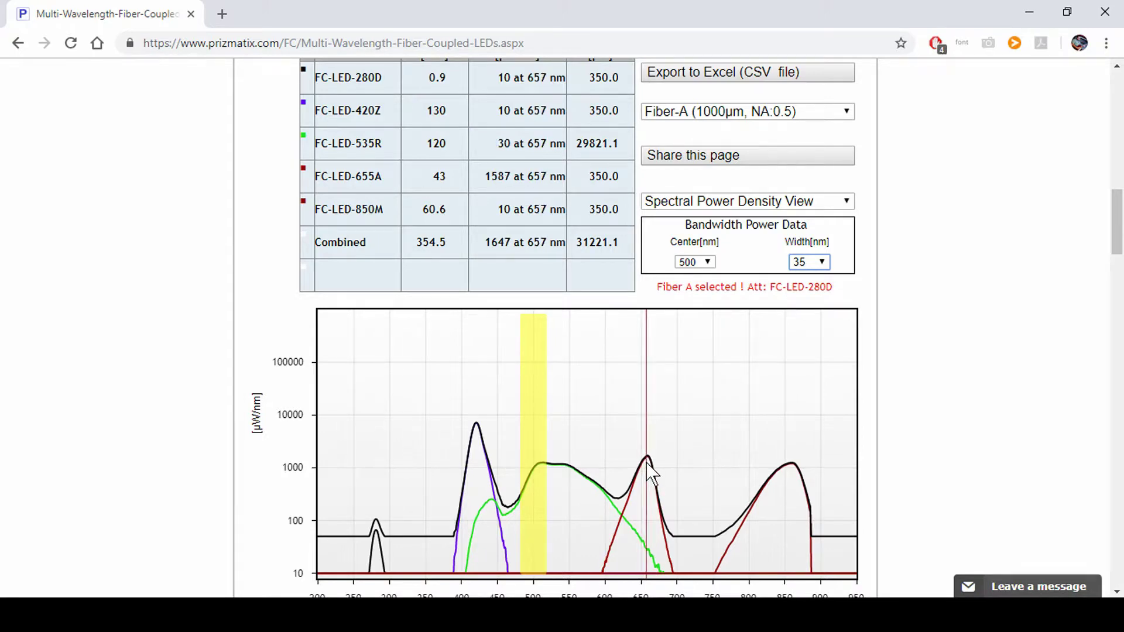
click(622, 518)
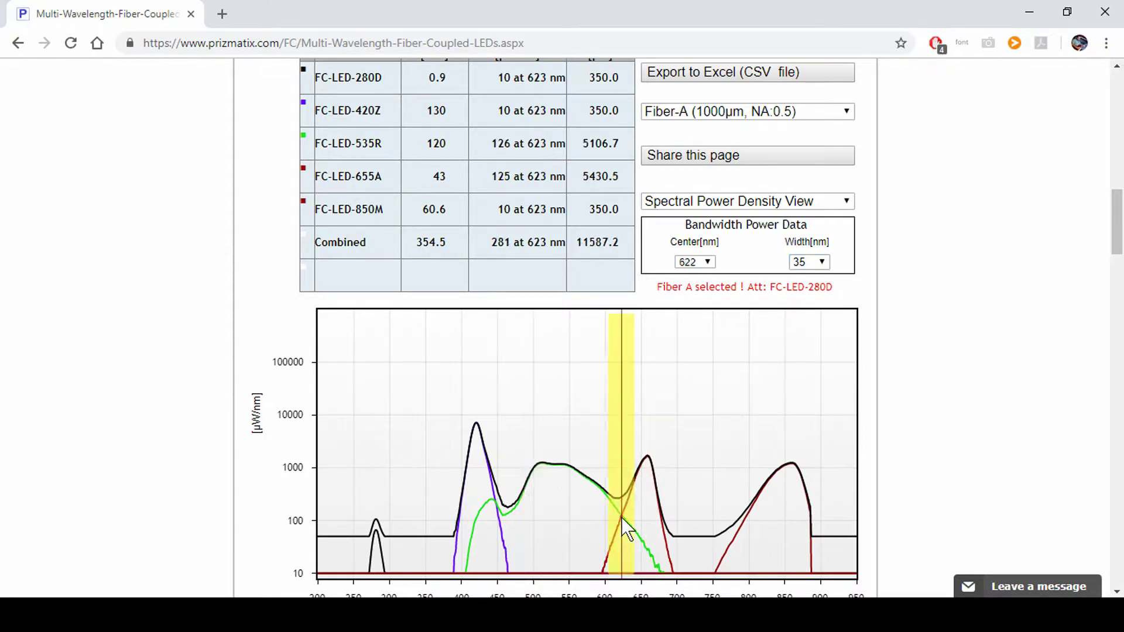
click(707, 263)
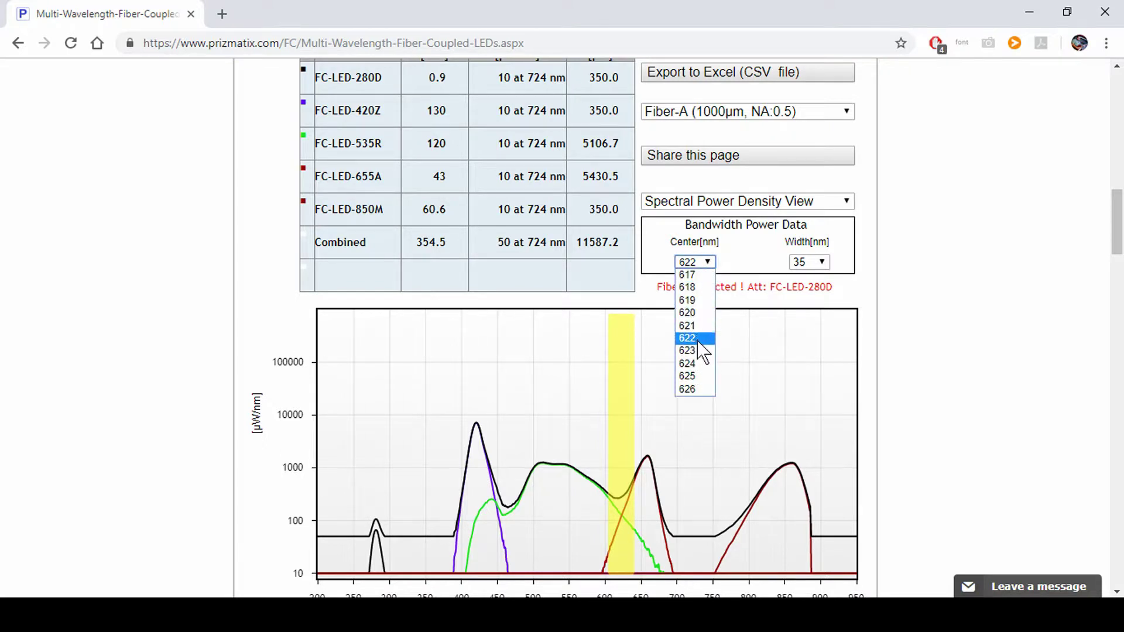
click(702, 376)
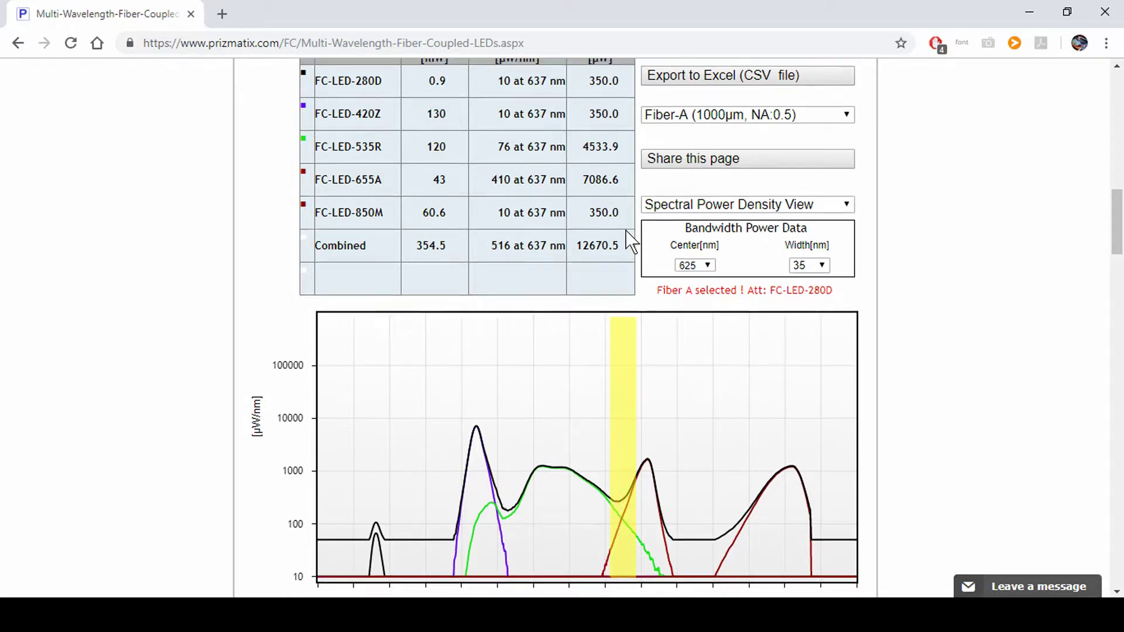
Move the bandwidth window onto the red 660 nm peak and set Center[nm] to 655
scroll(627, 235, up, 3)
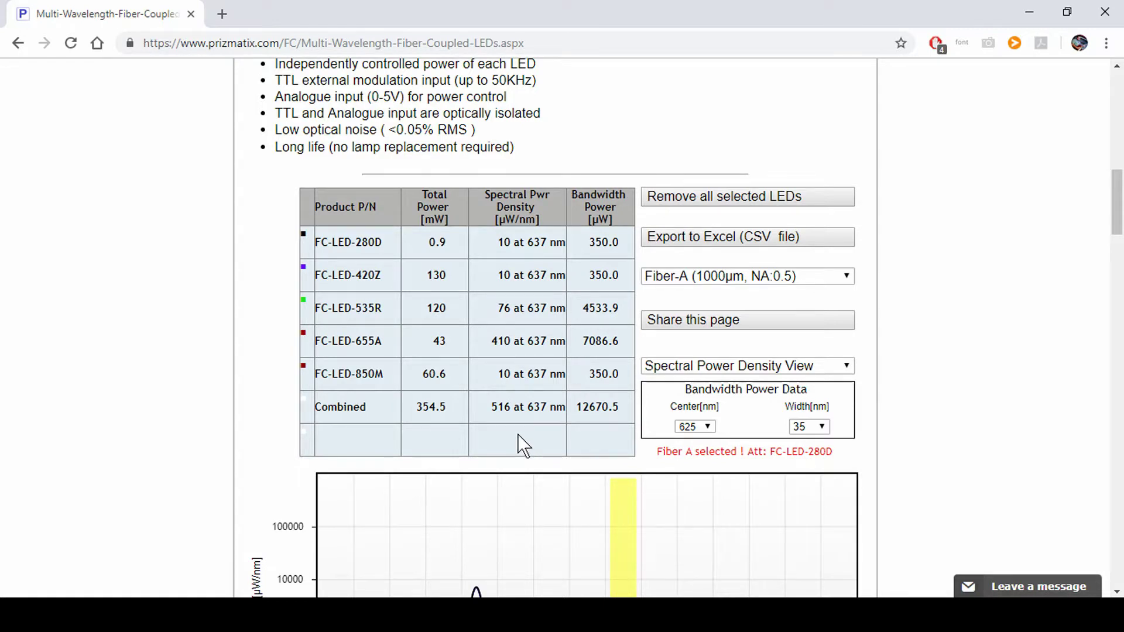
scroll(861, 407, down, 2)
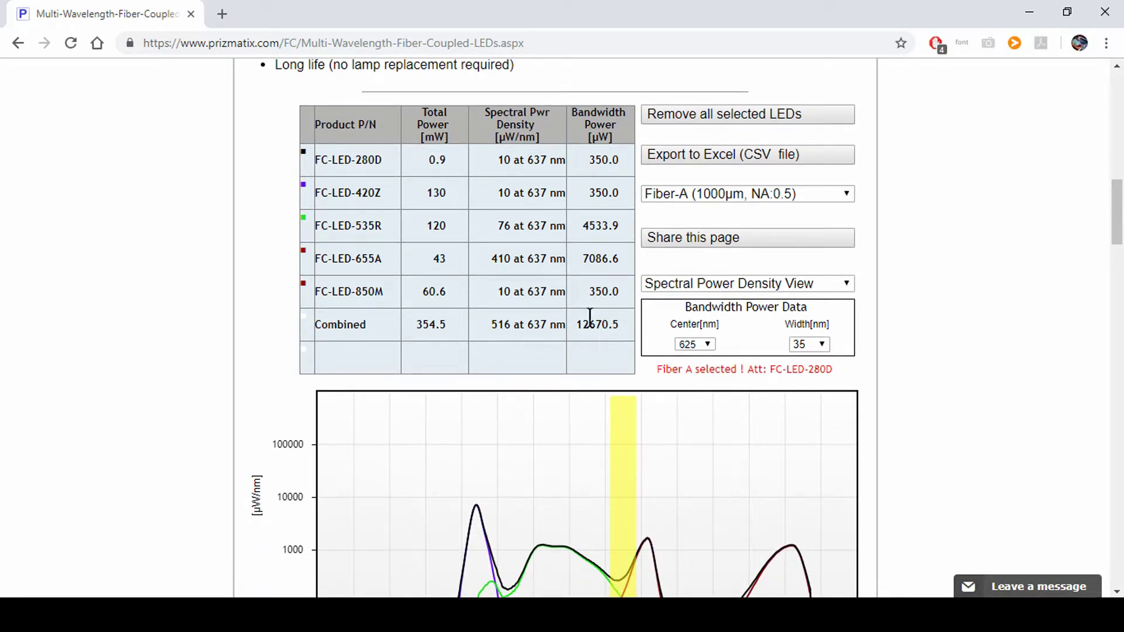
click(637, 449)
drag(642, 460, 475, 512)
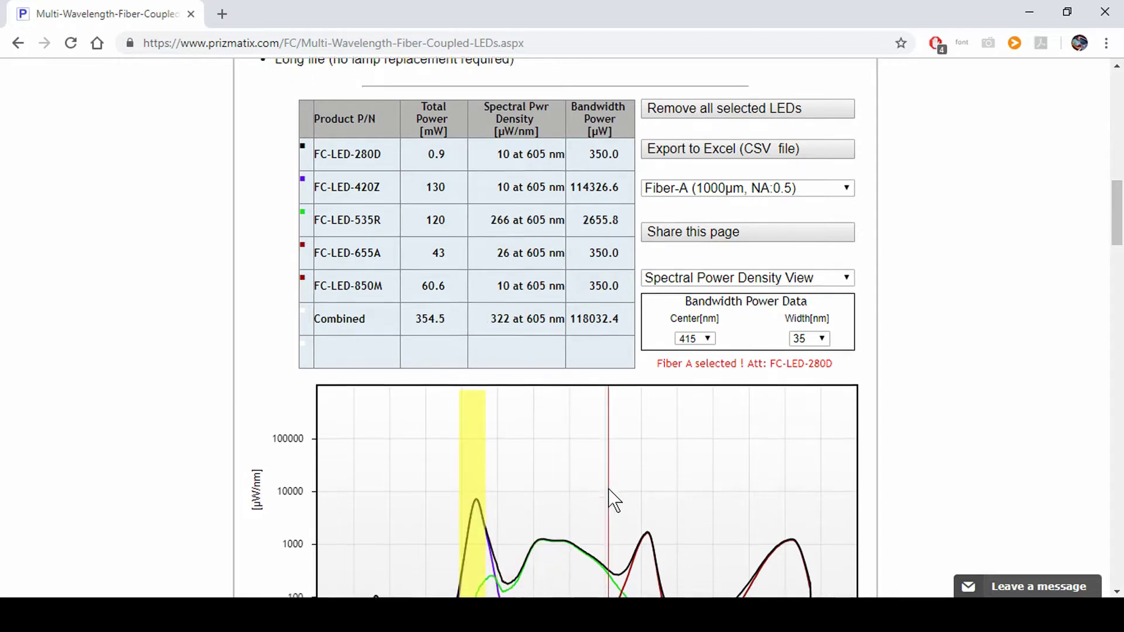
scroll(494, 459, down, 1)
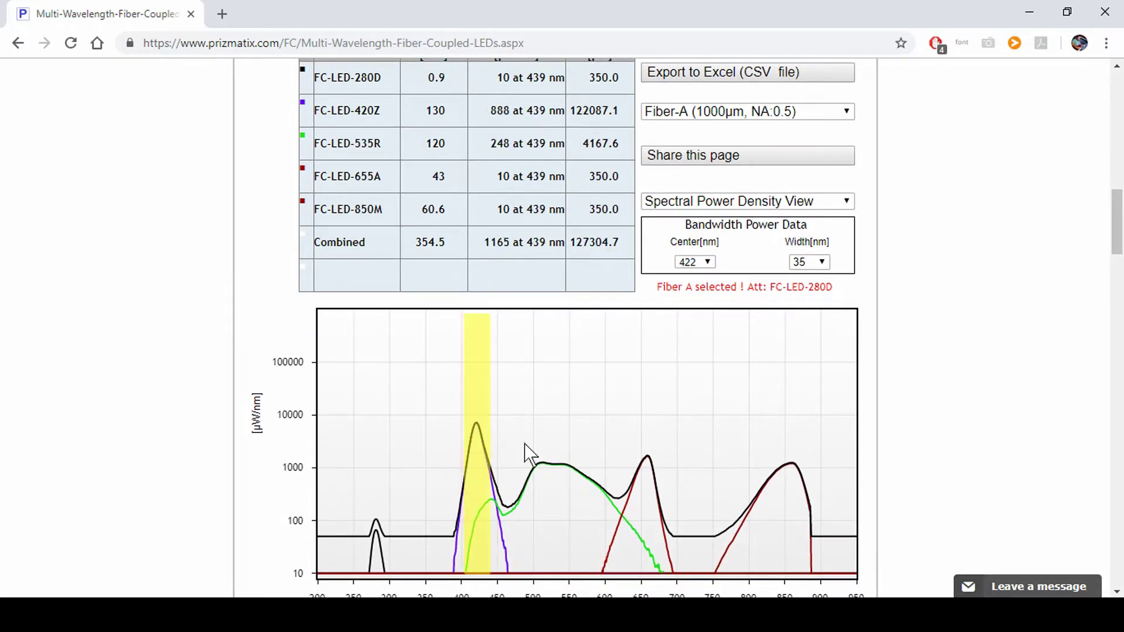
click(647, 462)
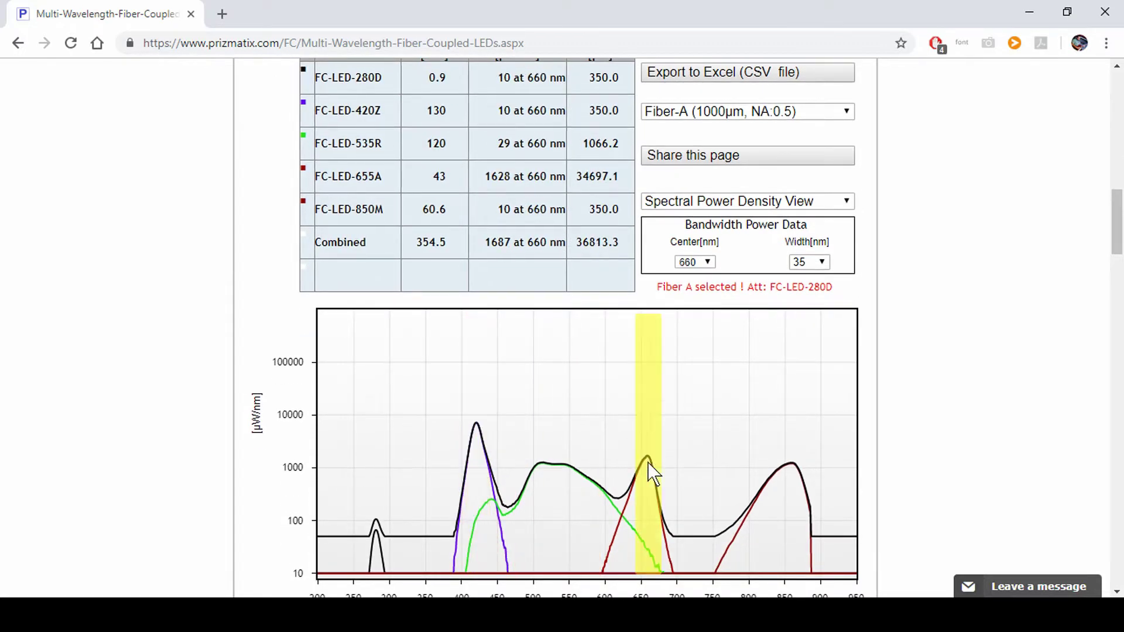
click(709, 261)
click(705, 278)
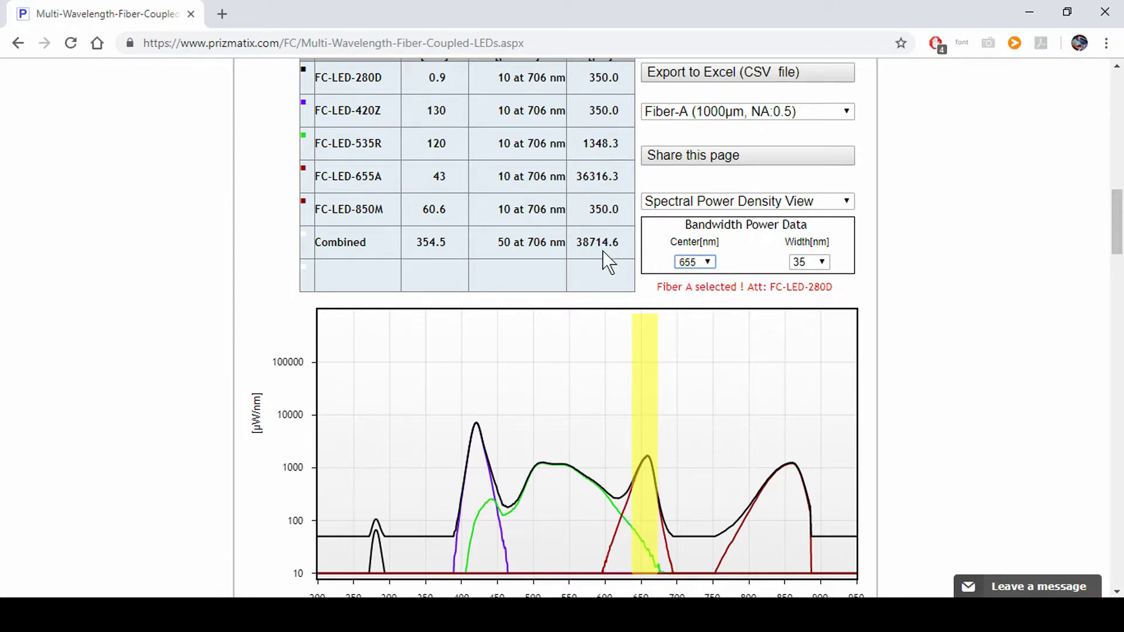
scroll(613, 241, up, 1)
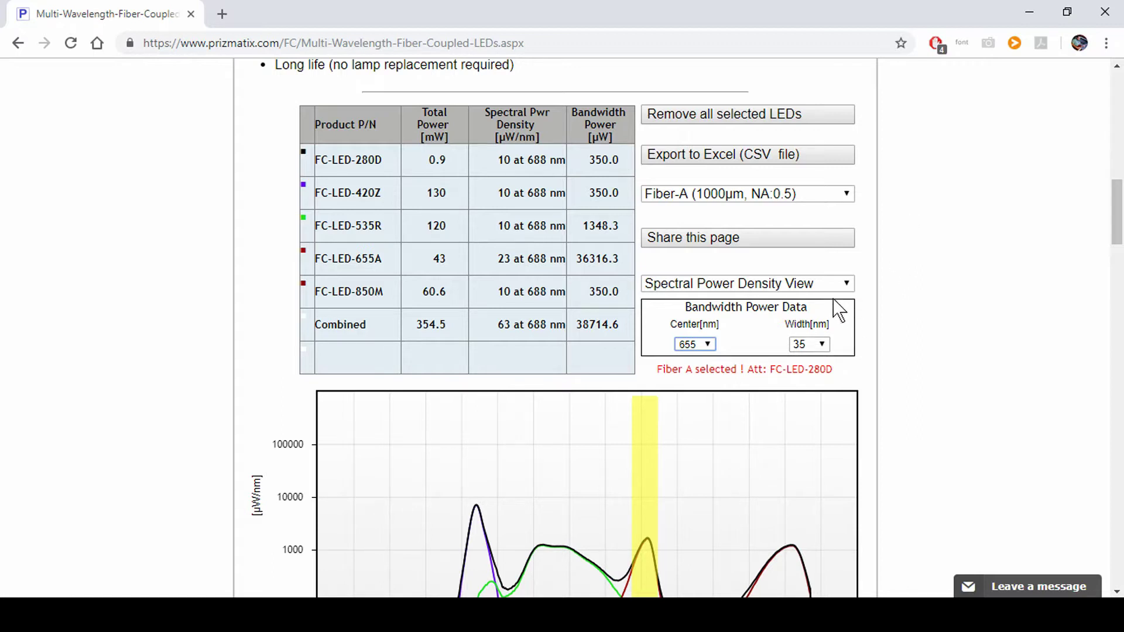
Keep Fiber-A selected and untick FC-LED-280D in the product list
click(785, 202)
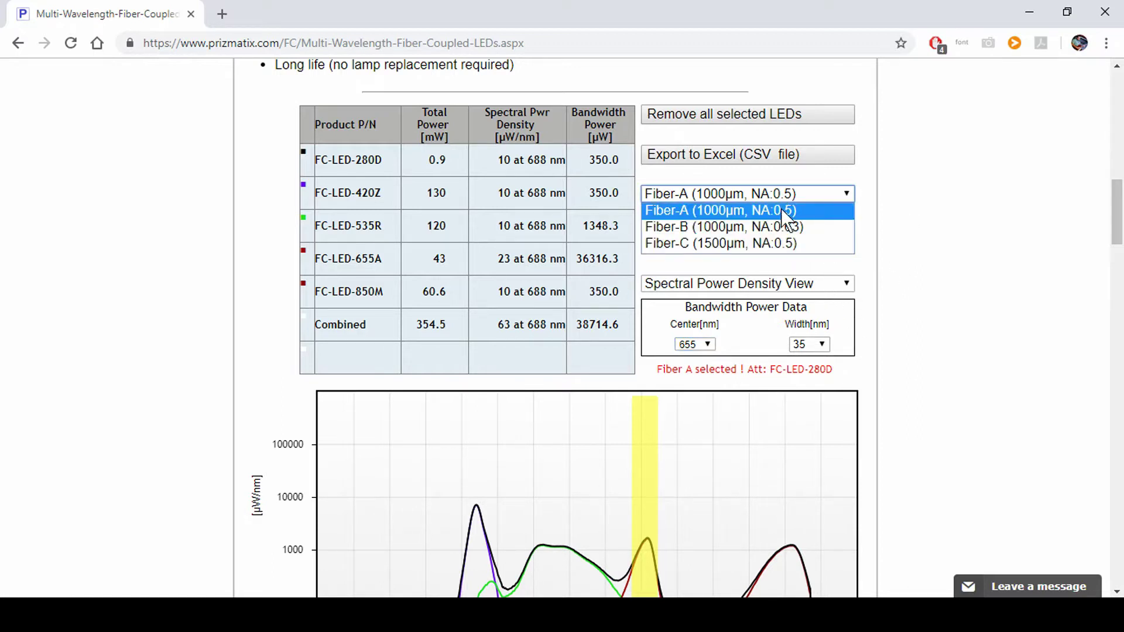
click(781, 224)
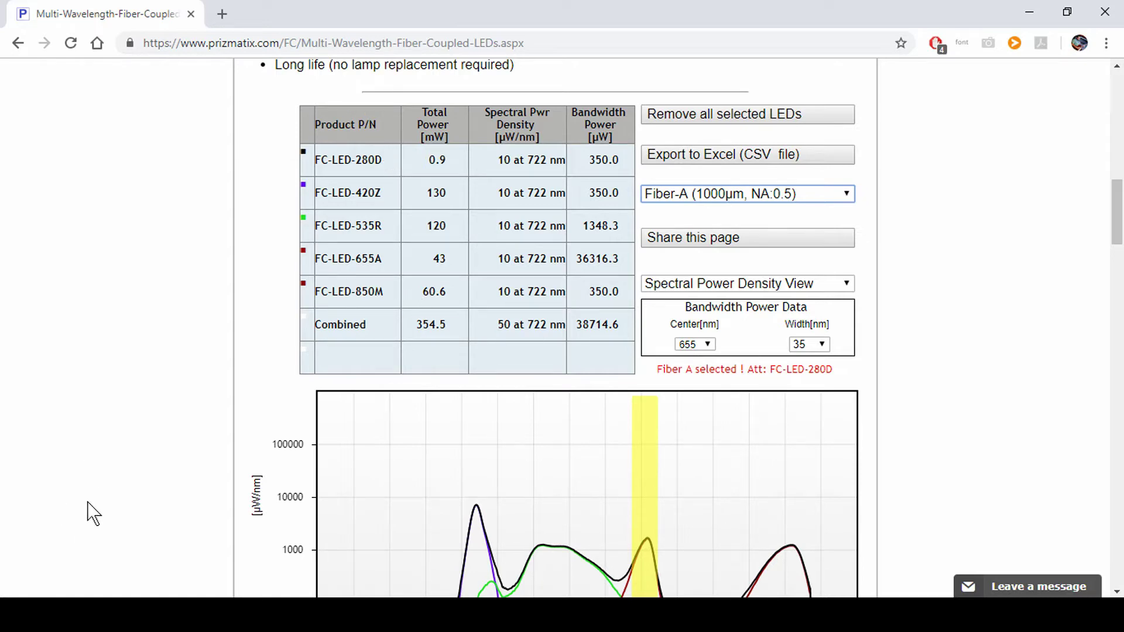
scroll(88, 514, down, 7)
click(260, 351)
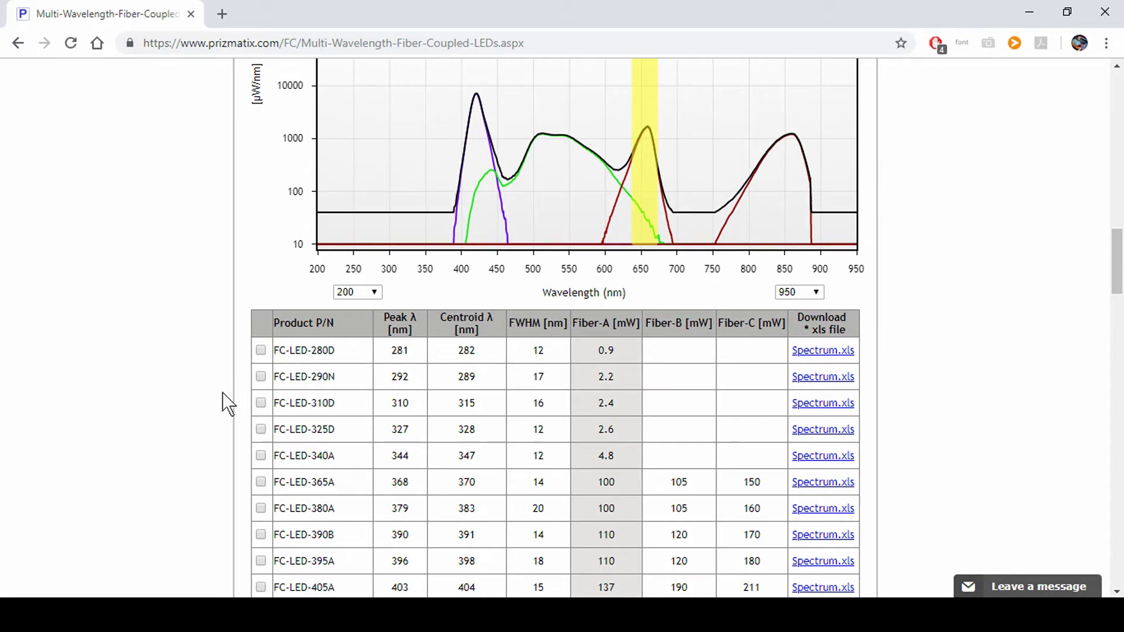
scroll(220, 407, down, 15)
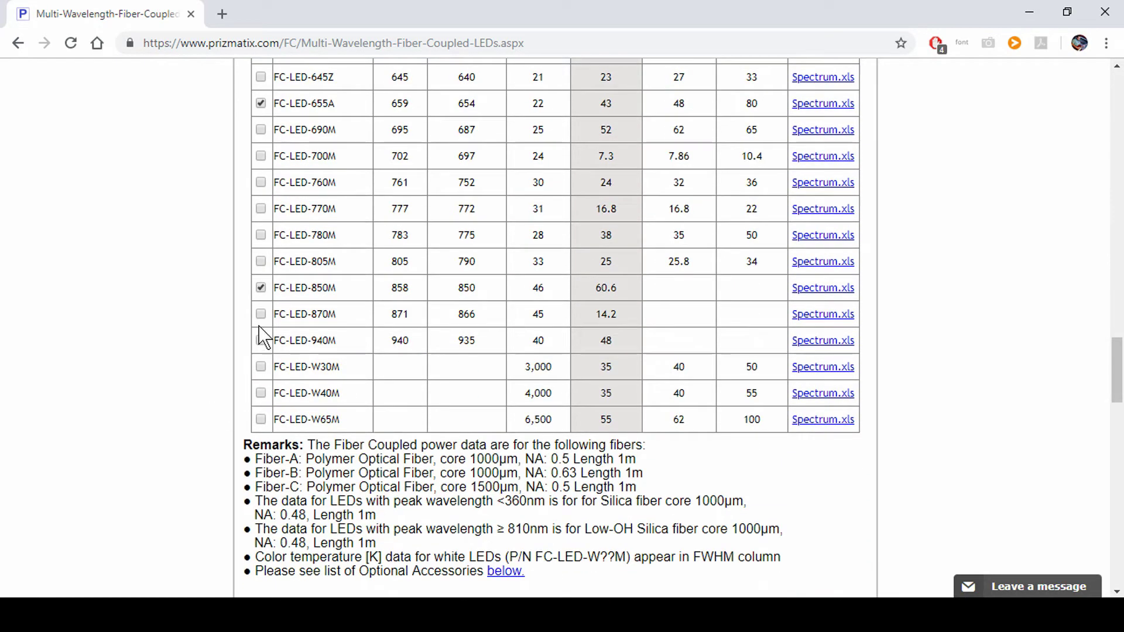
scroll(210, 347, up, 10)
scroll(209, 347, up, 17)
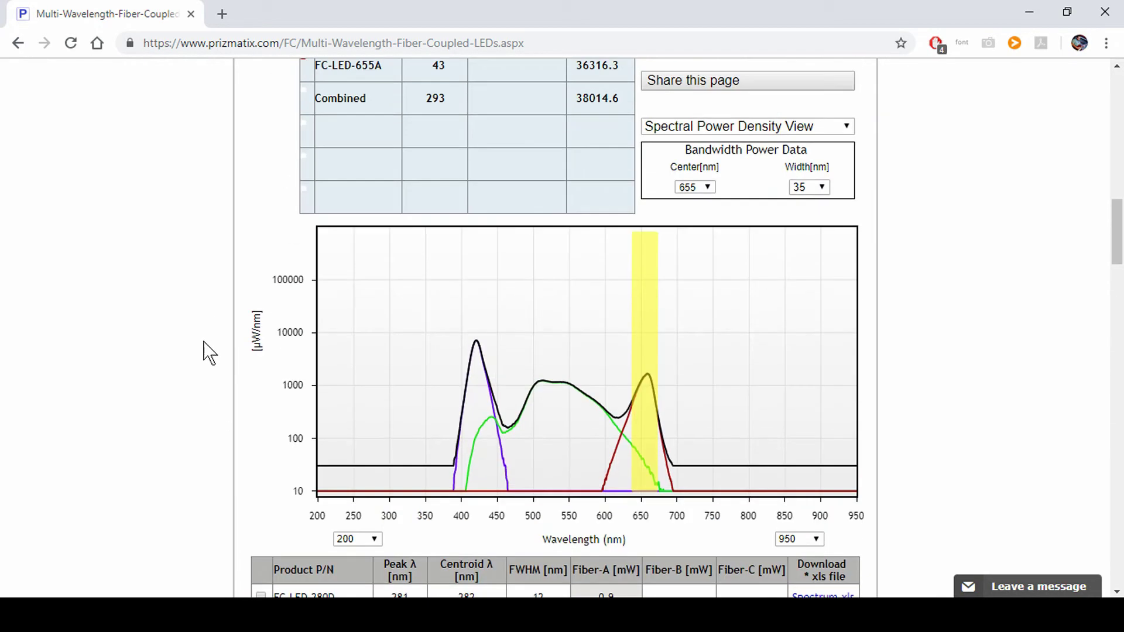
scroll(260, 363, down, 3)
Switch the fiber to Fiber-C (1500µm, NA:0.5), passing through Fiber-B first
click(700, 284)
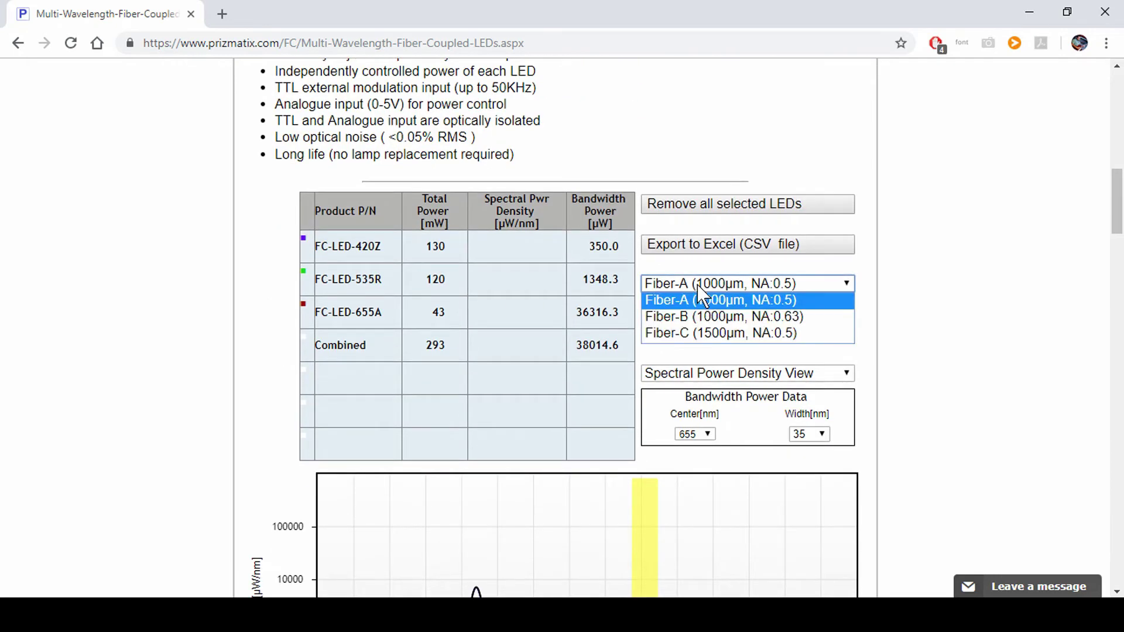
click(721, 319)
click(711, 285)
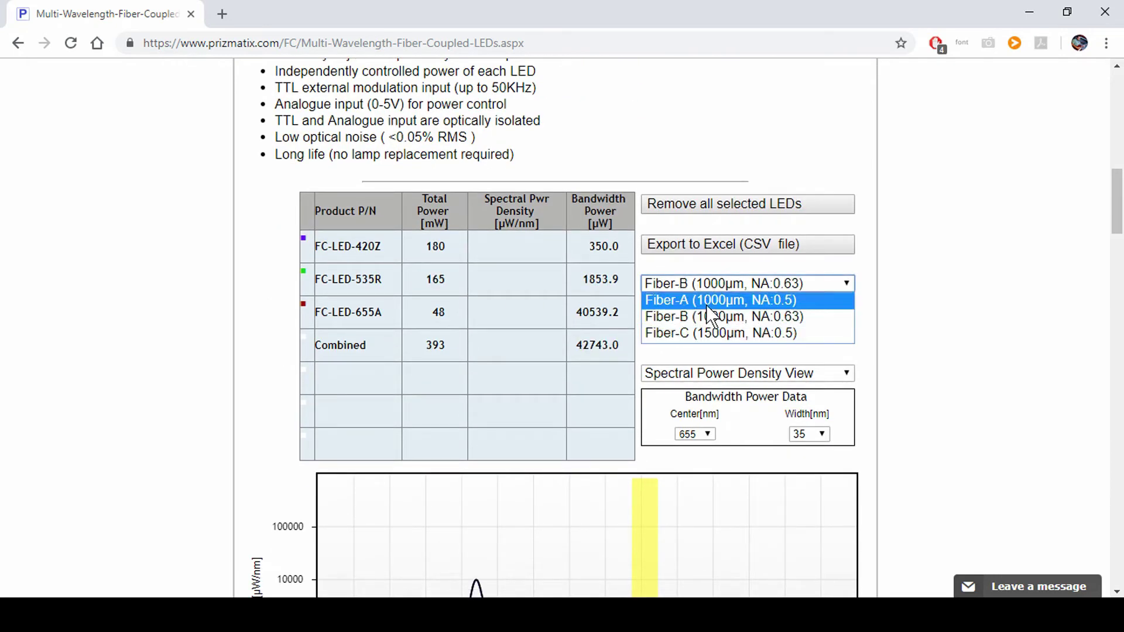
click(714, 329)
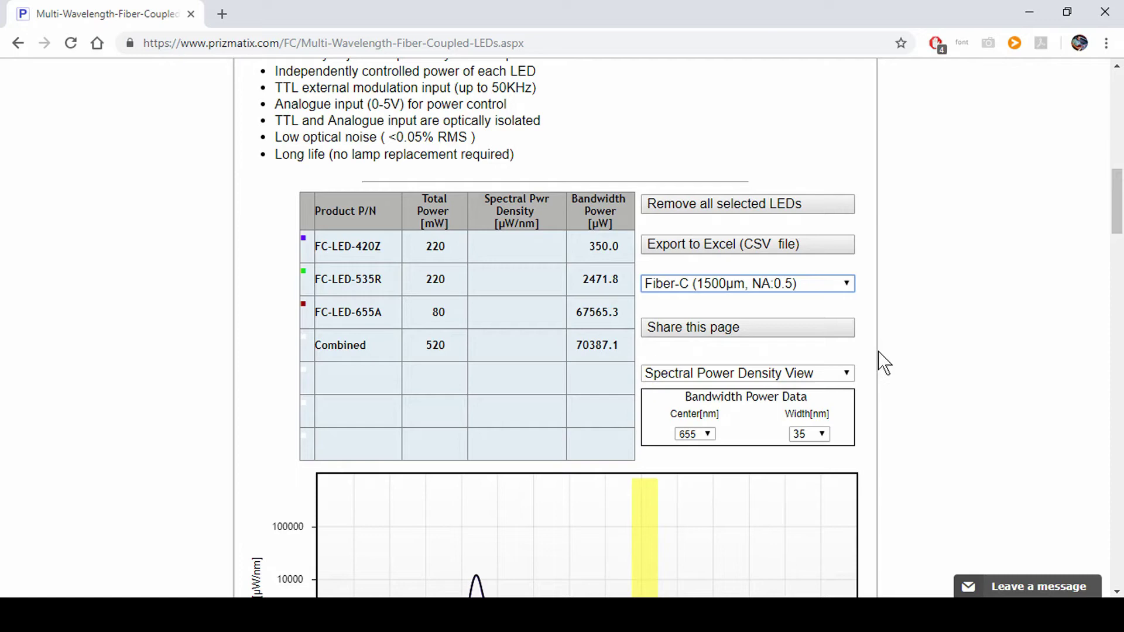
Centre the bandwidth window at 622 nm on the spectrum chart, giving 19815.5 µW in-band
scroll(883, 361, down, 3)
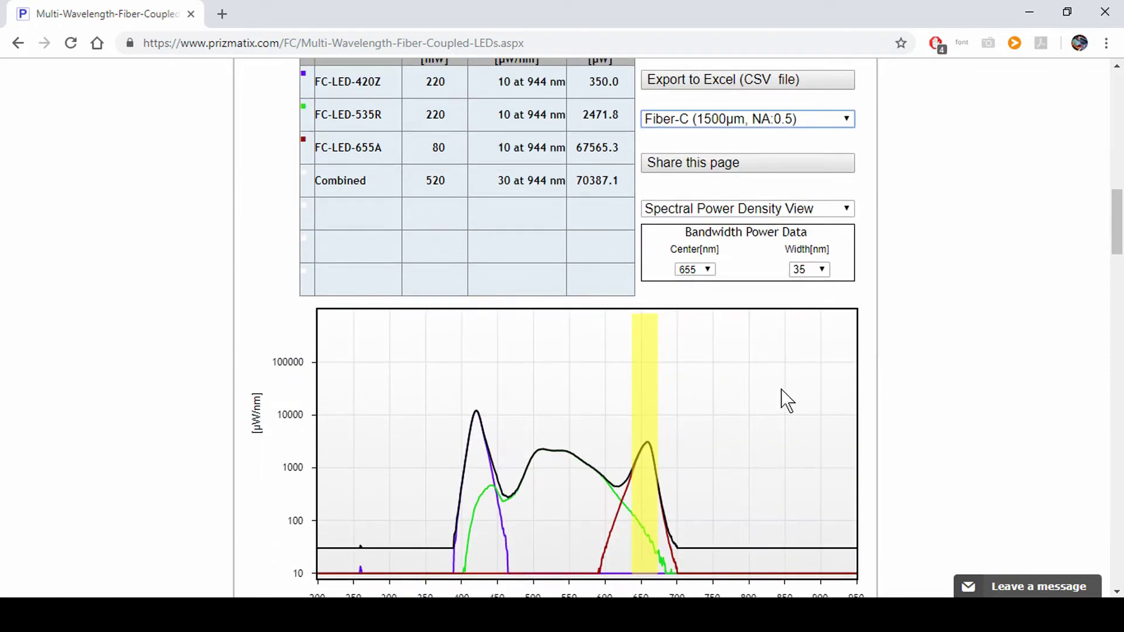
click(622, 483)
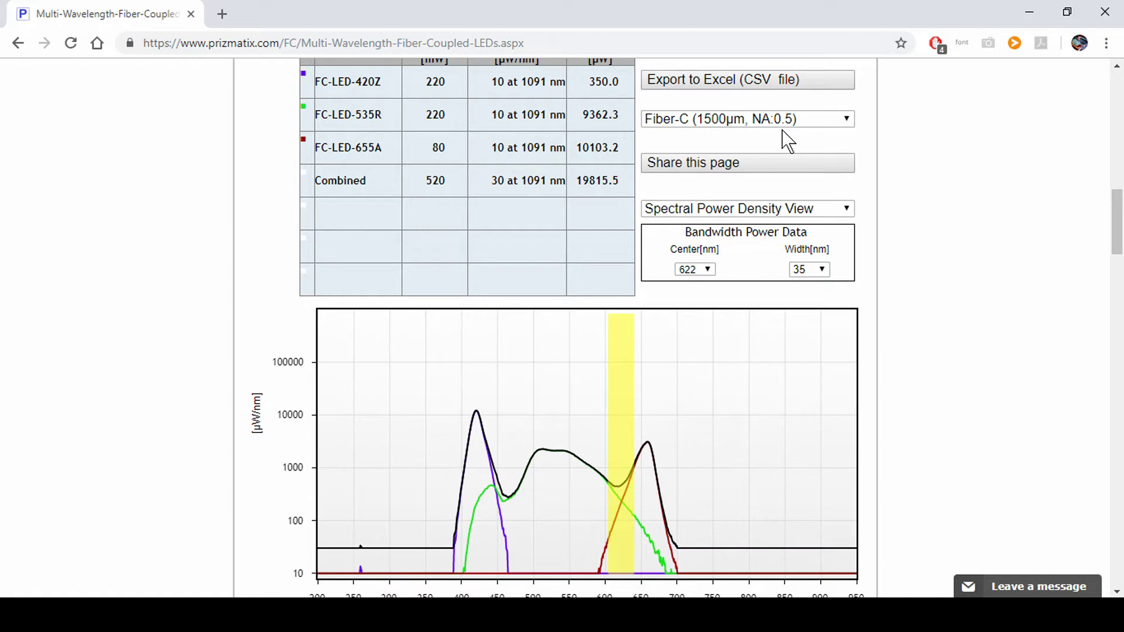
scroll(1004, 474, up, 2)
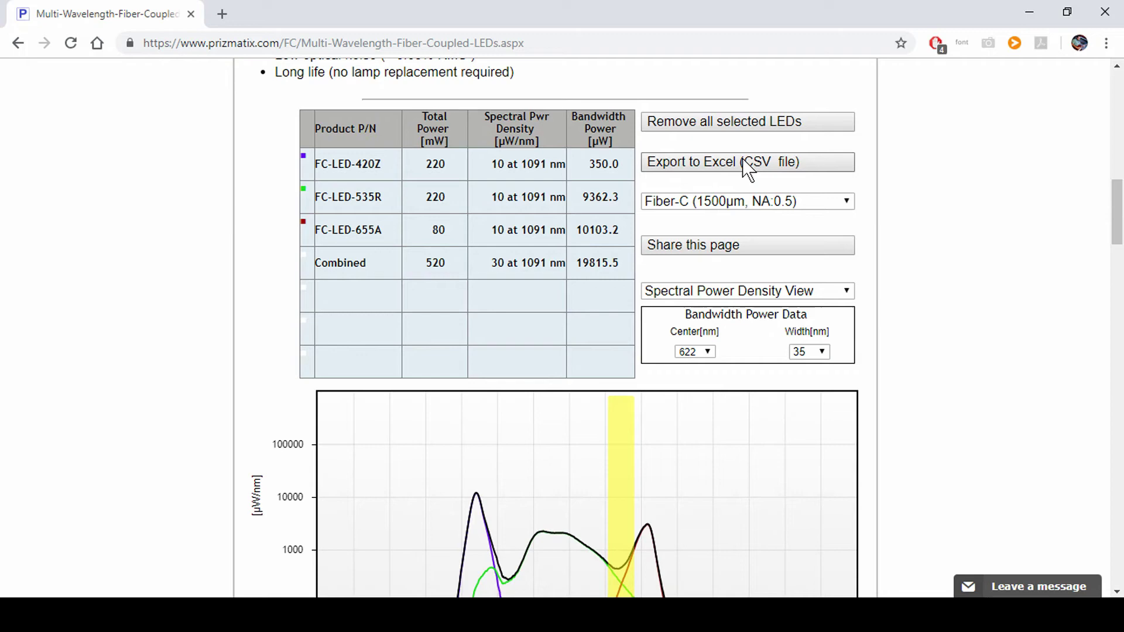
Open the Share Page window, move it to the centre, and select the whole link
click(754, 253)
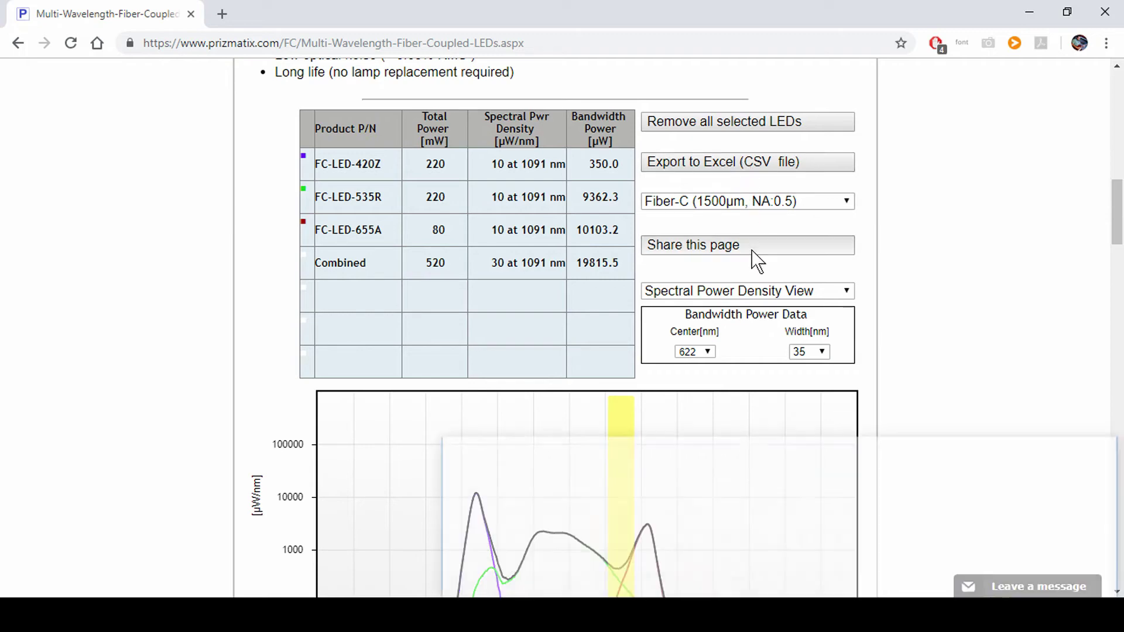
drag(900, 459, 714, 265)
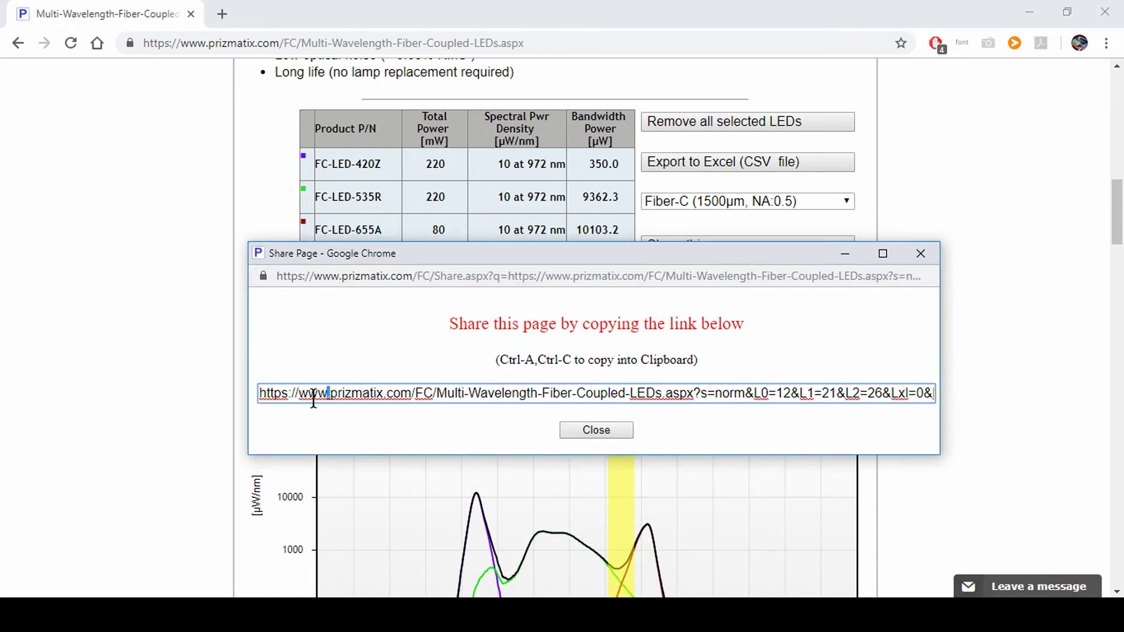
key(ctrl+a)
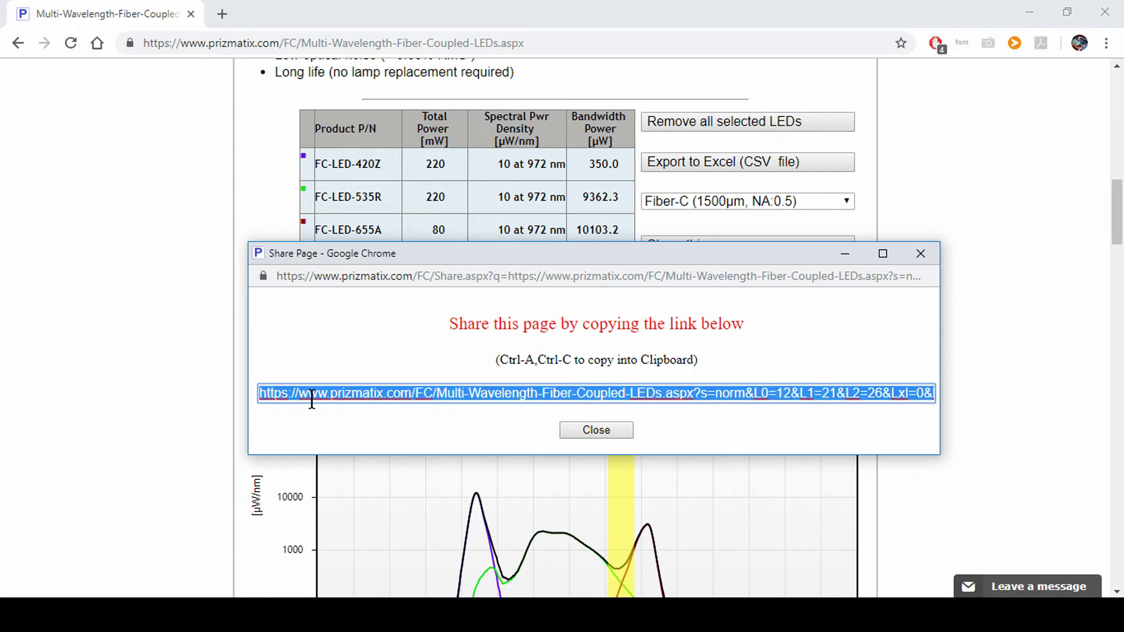